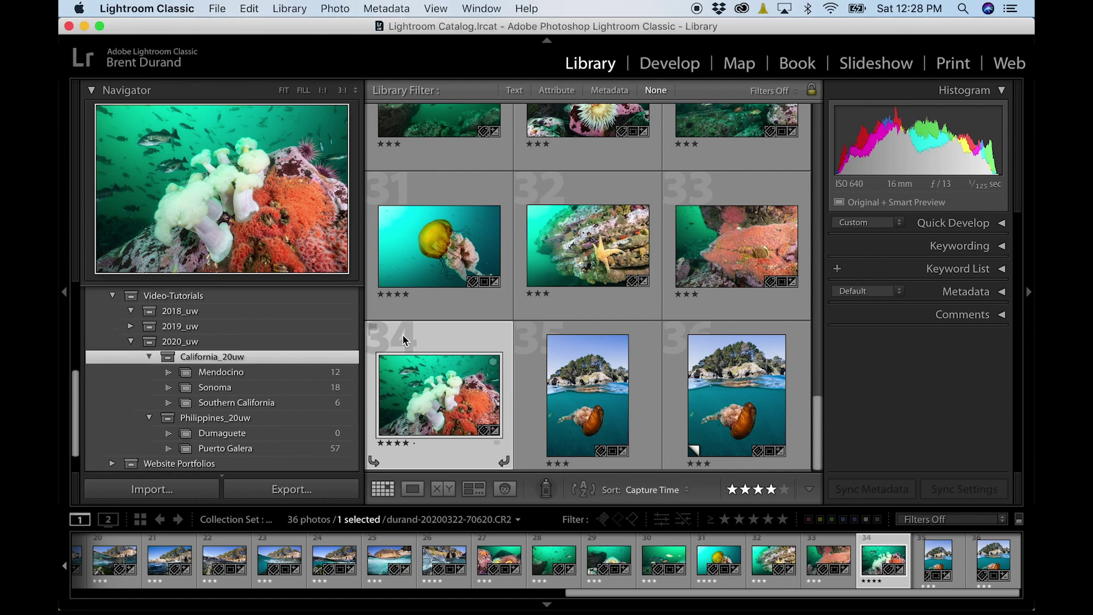
# Step: Resize the left panel to show full folder names and scroll through the folder list
pyautogui.moveTo(361, 334); pyautogui.dragTo(200, 337)
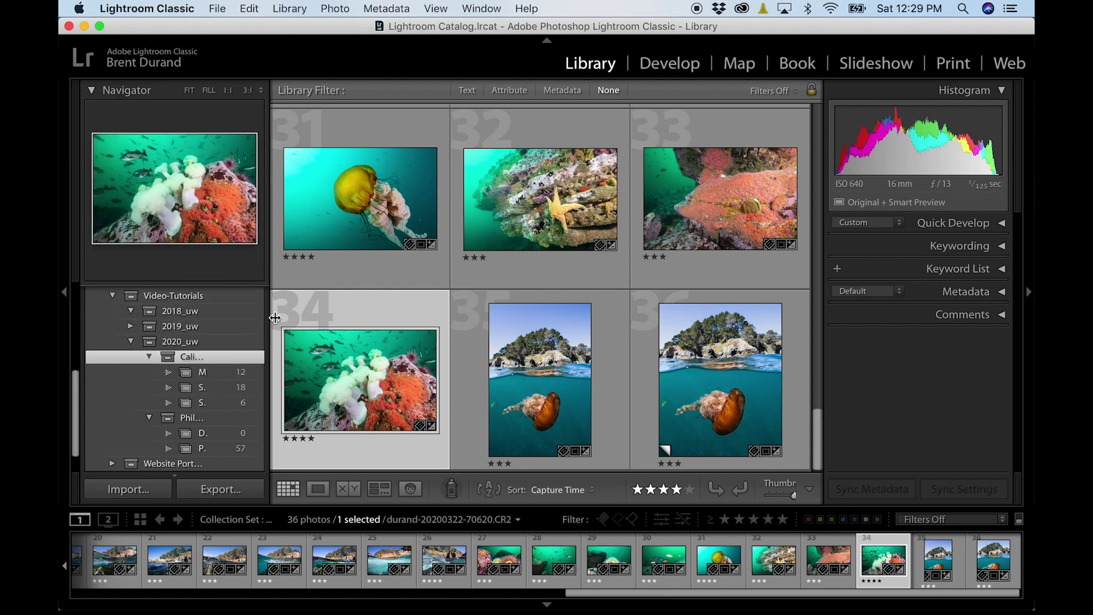
pyautogui.moveTo(271, 318); pyautogui.dragTo(362, 319)
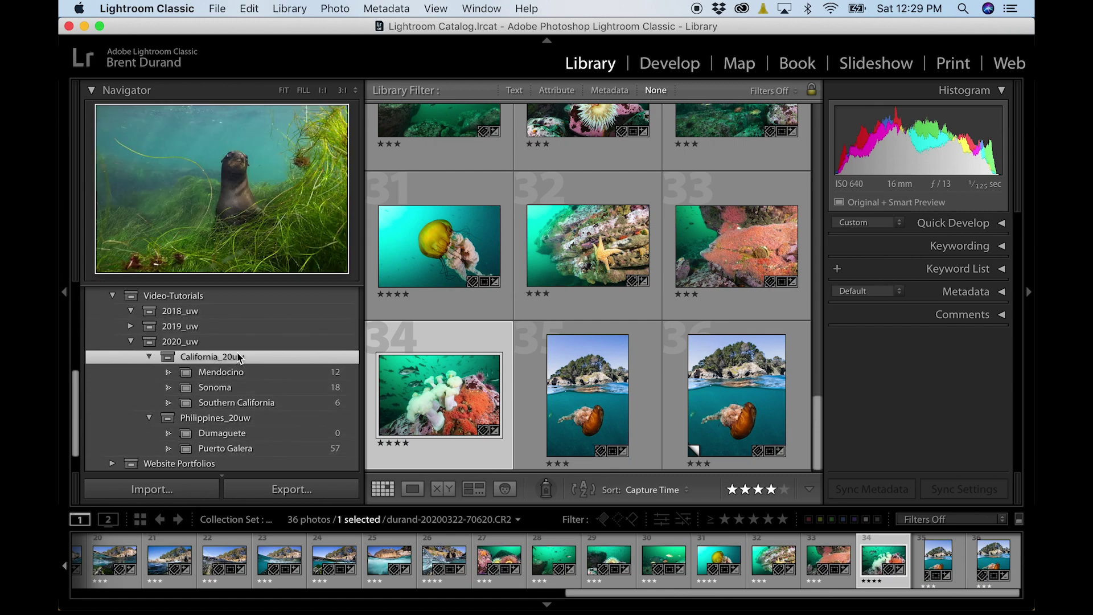
pyautogui.scroll(5, 240, 359)
pyautogui.scroll(2, 241, 356)
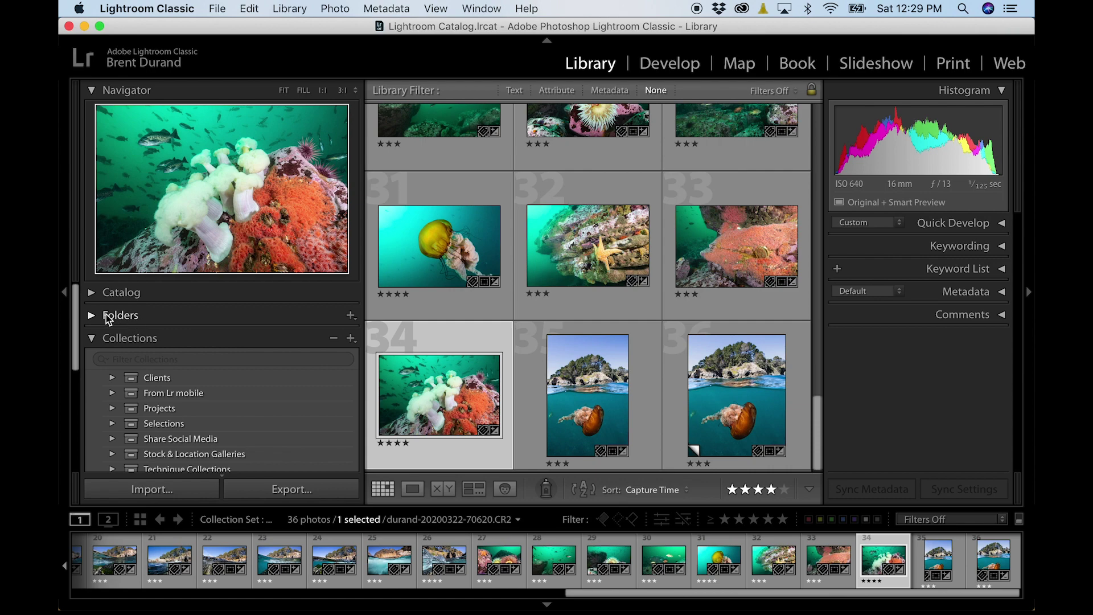
pyautogui.scroll(-6, 170, 371)
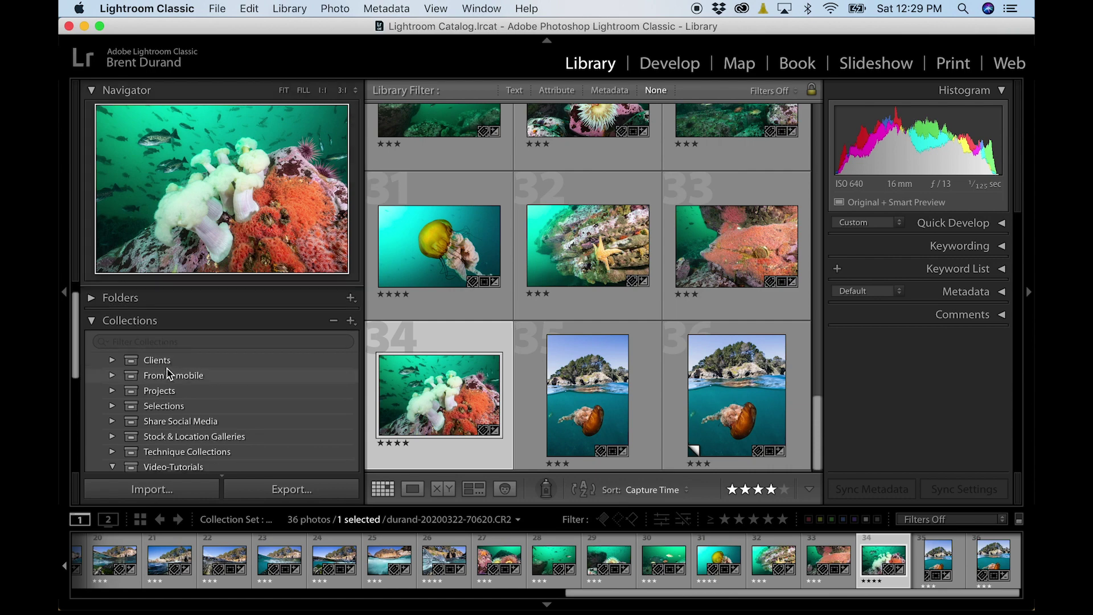
pyautogui.scroll(-4, 181, 383)
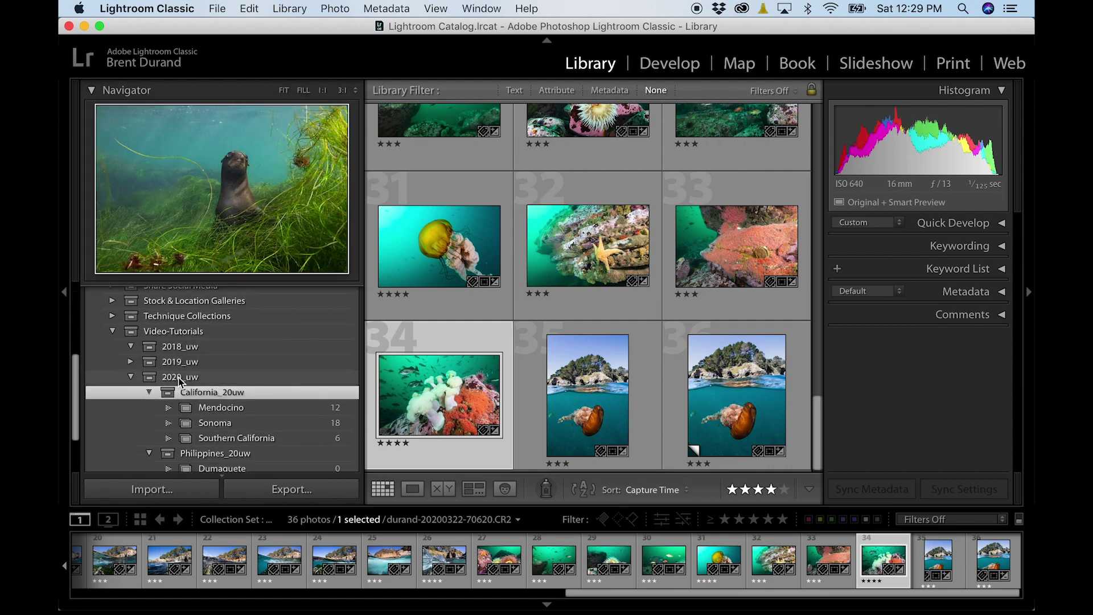
pyautogui.scroll(-2, 181, 382)
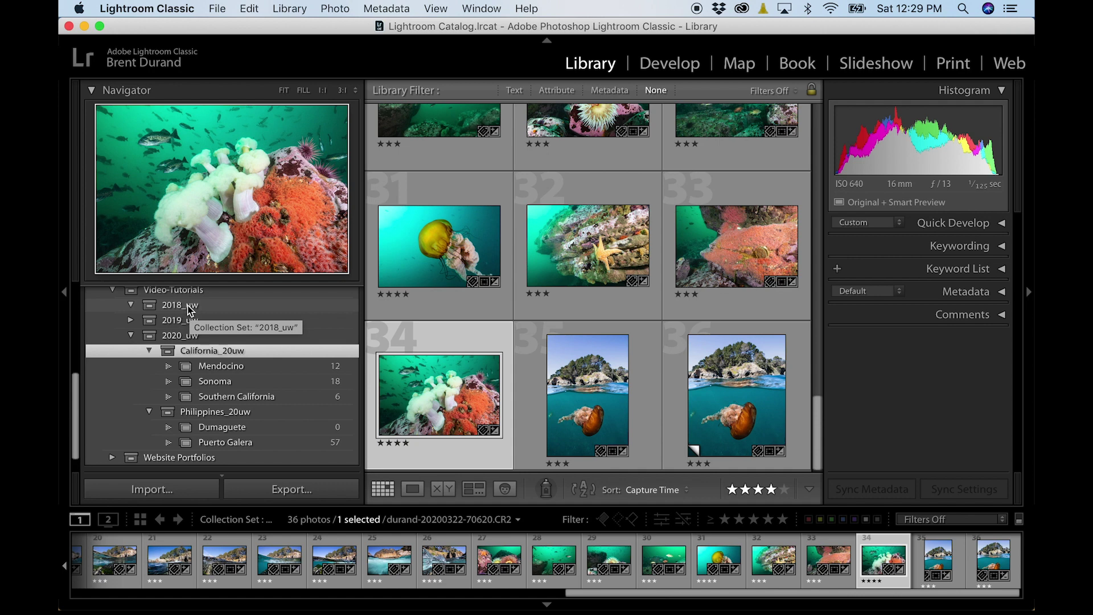
# Step: Open the File menu over the Library
pyautogui.moveTo(179, 337)
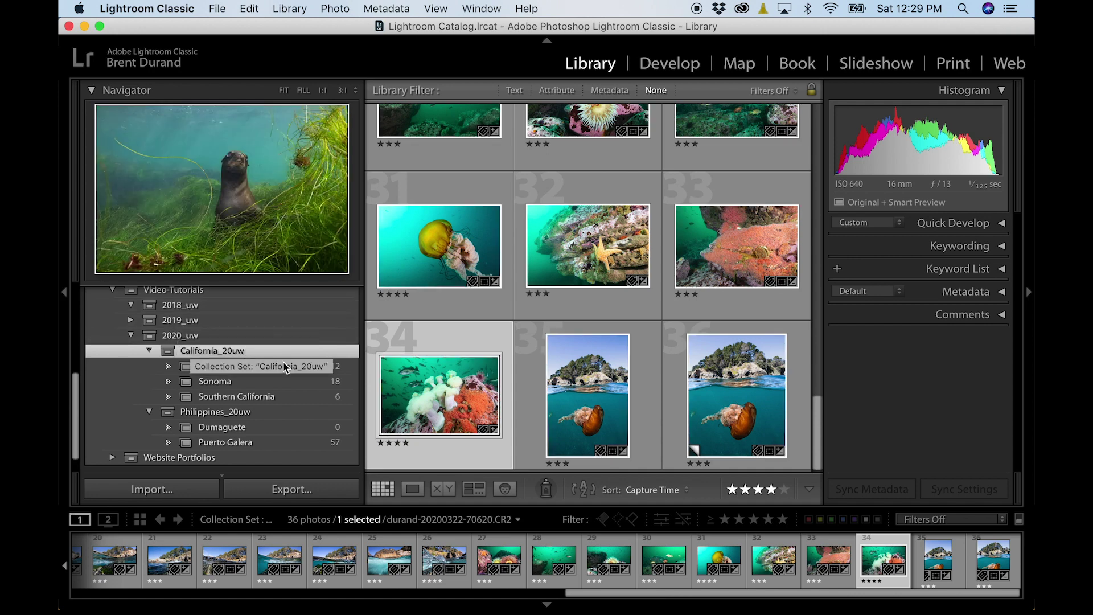
pyautogui.moveTo(240, 408)
pyautogui.moveTo(258, 354)
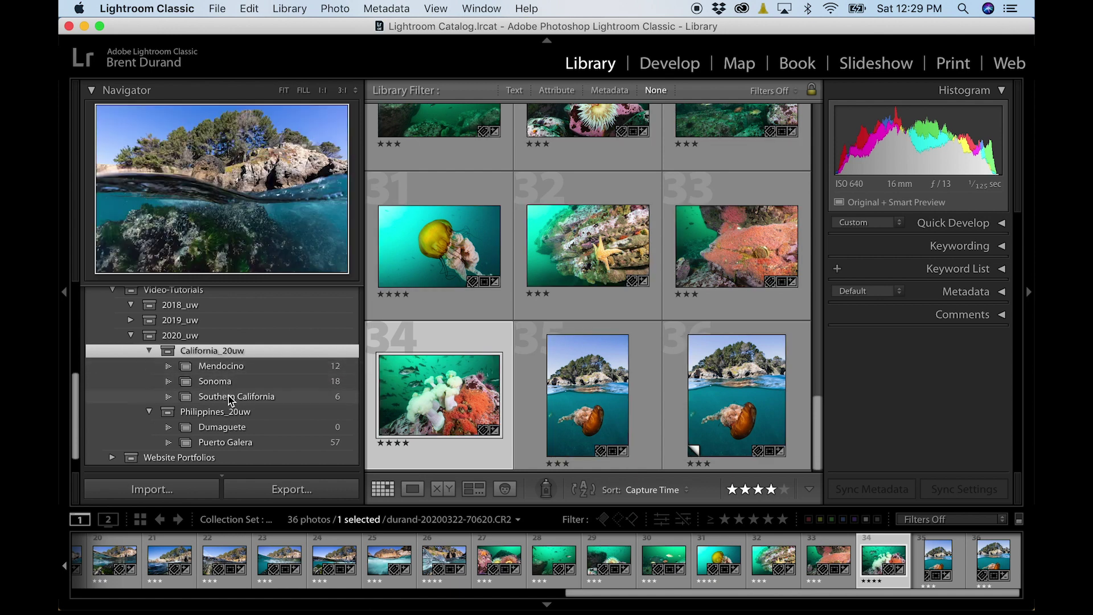
pyautogui.moveTo(202, 415)
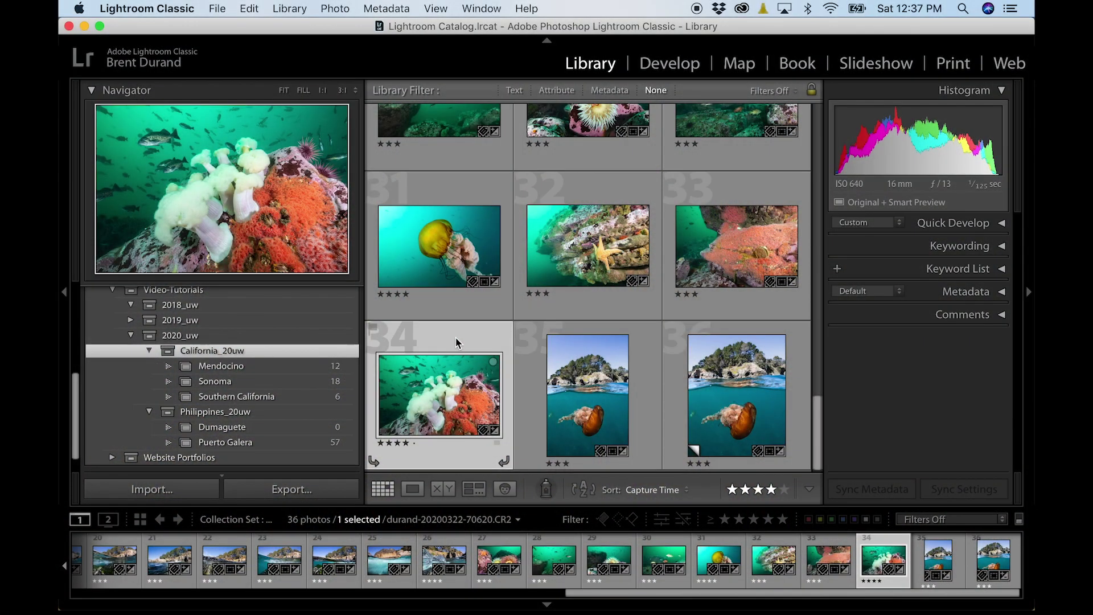
pyautogui.click(221, 11)
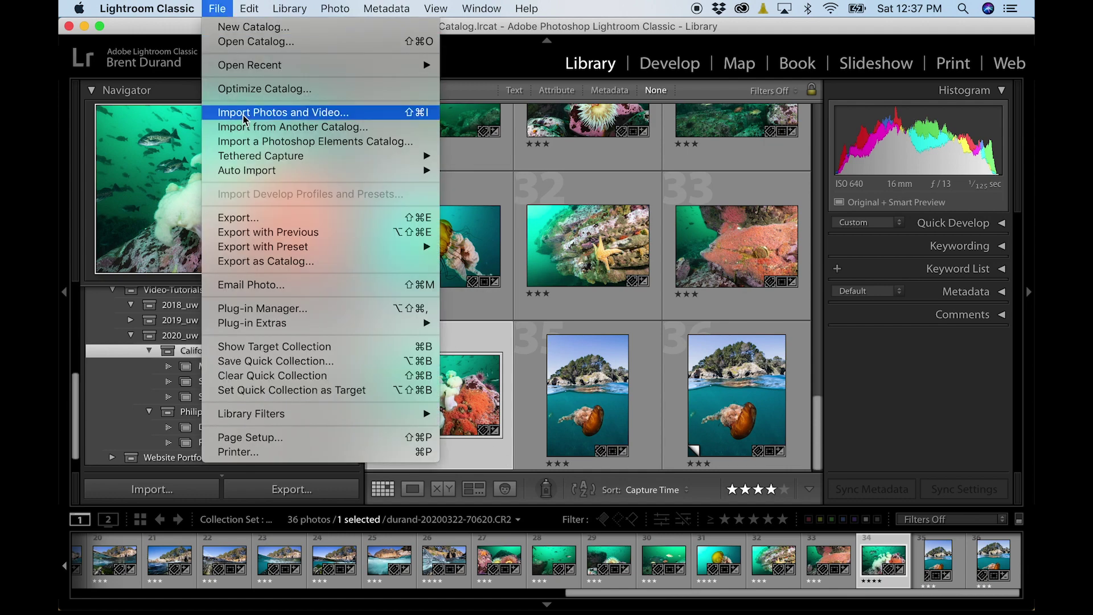
# Step: Start Import Photos and Video with the New CR2 Files folder as the source
pyautogui.click(243, 117)
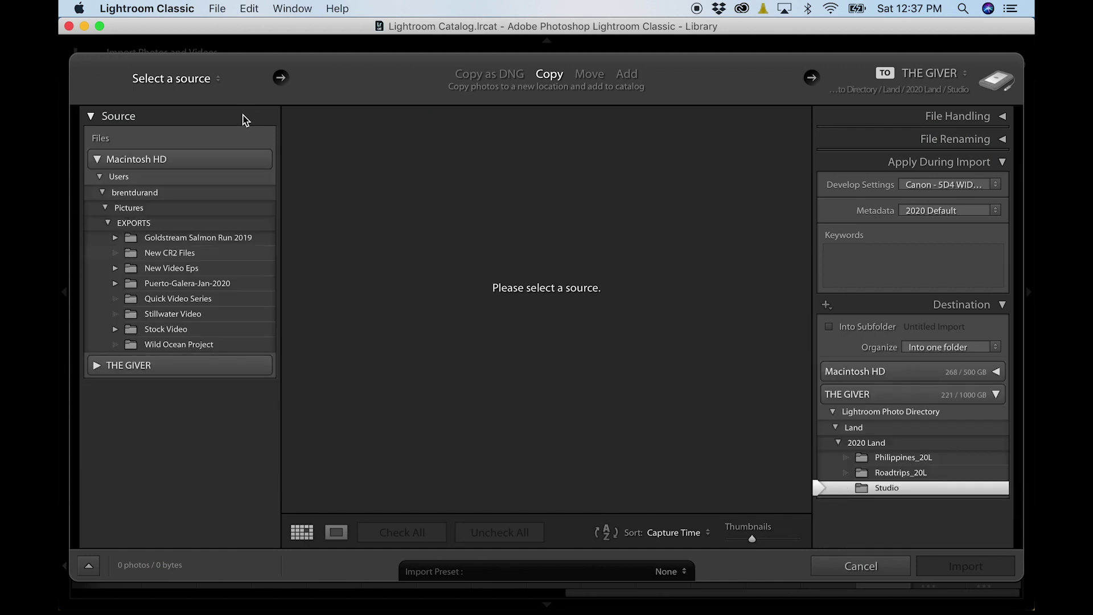
pyautogui.click(181, 255)
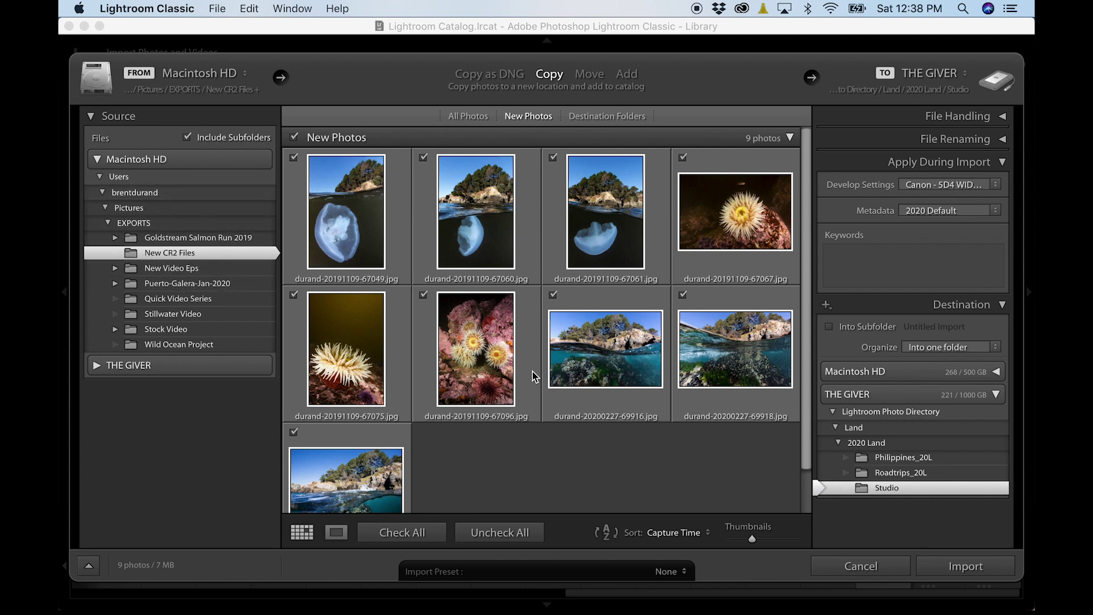
pyautogui.click(552, 295)
pyautogui.click(553, 158)
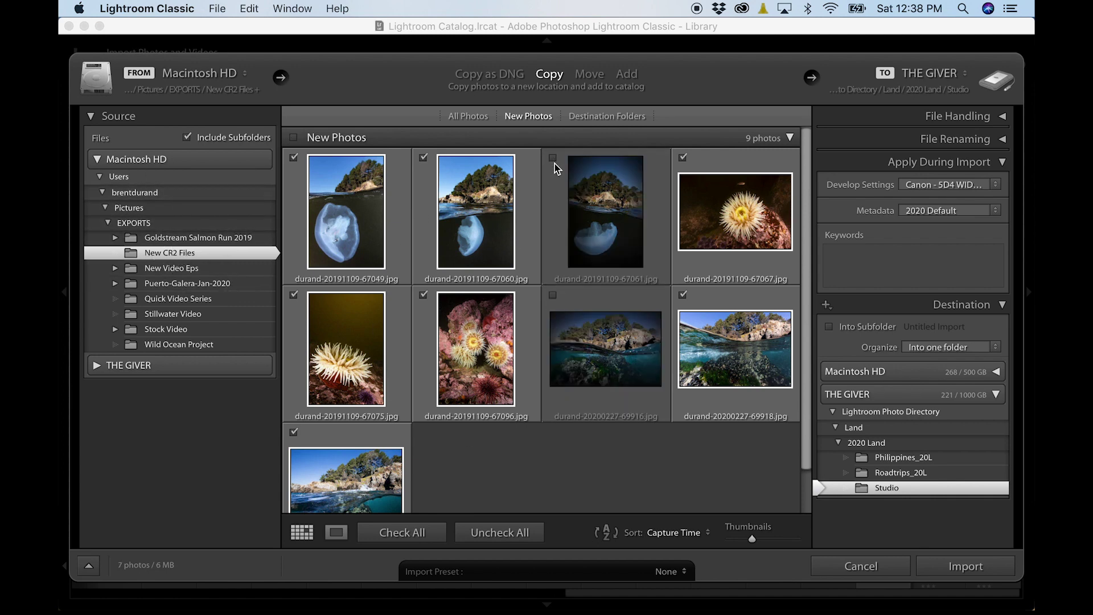
pyautogui.click(552, 158)
pyautogui.click(552, 294)
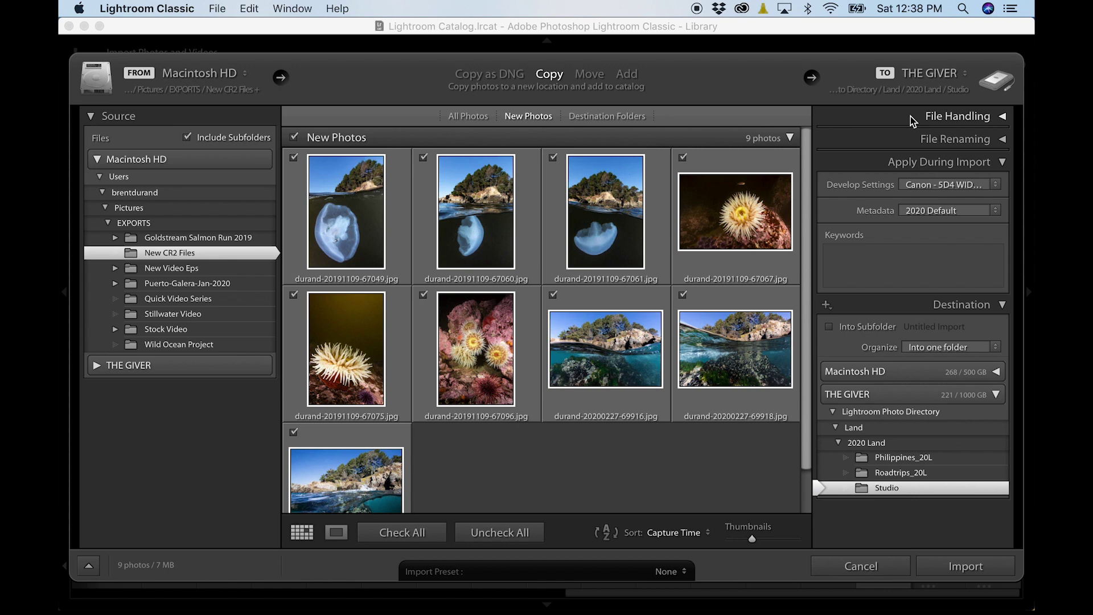
pyautogui.click(1002, 116)
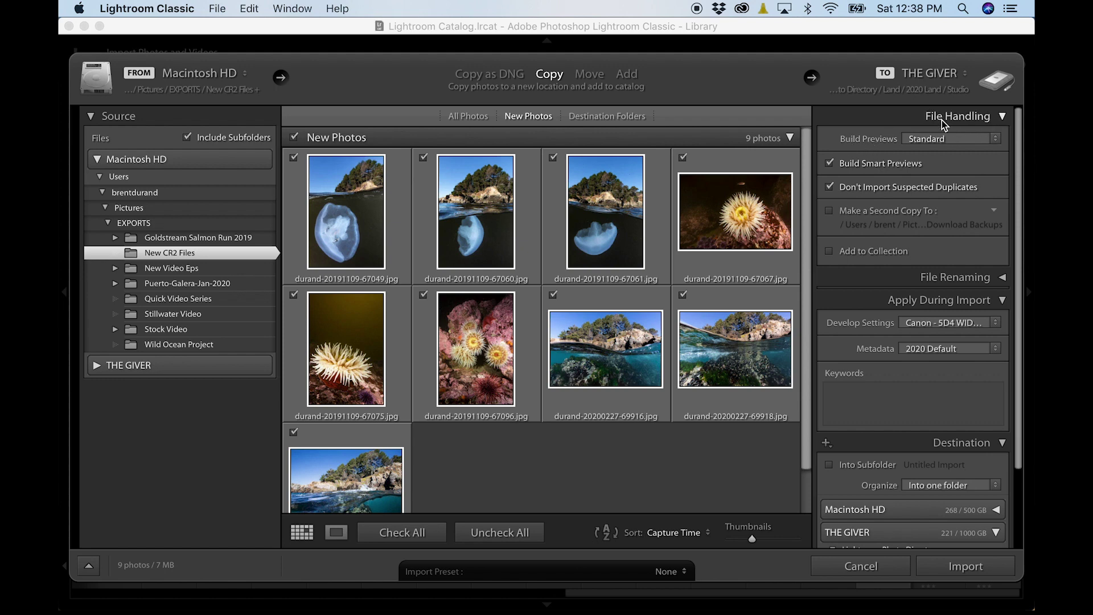
# Step: Keep Standard as the Build Previews size for the import
pyautogui.click(920, 145)
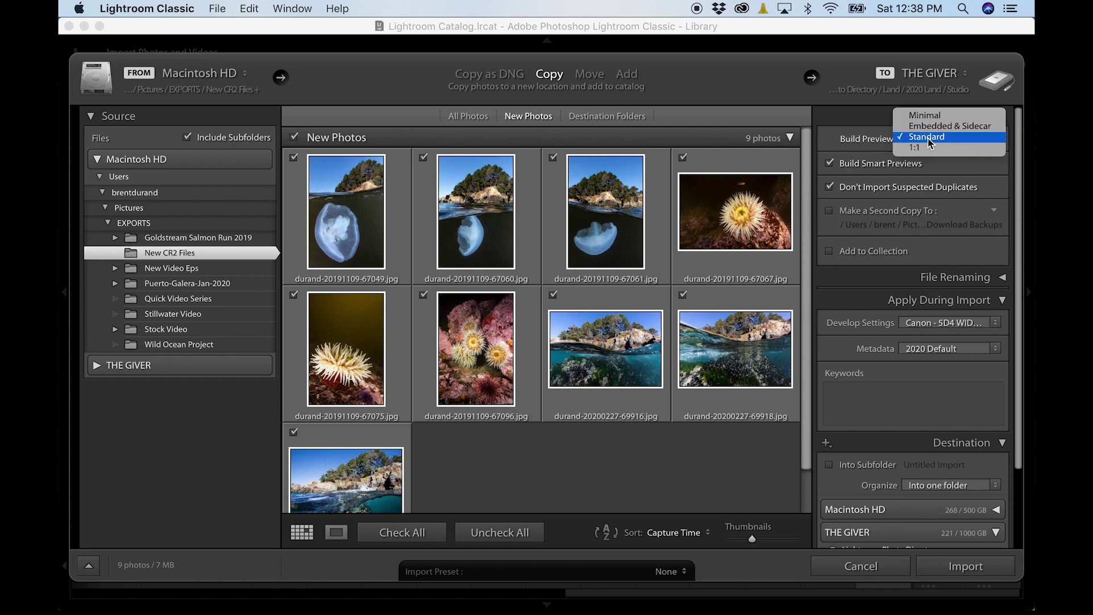
pyautogui.click(928, 139)
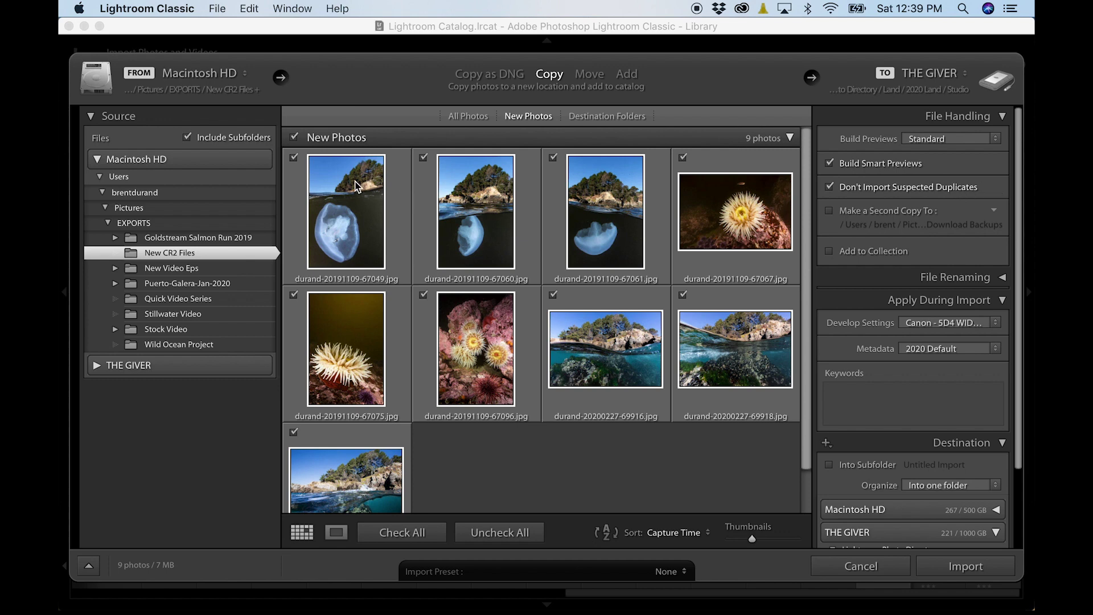
# Step: Exclude jellyfish shots 67049, 67060 and 67061, leaving six photos (5 MB) checked
pyautogui.click(294, 157)
pyautogui.click(424, 158)
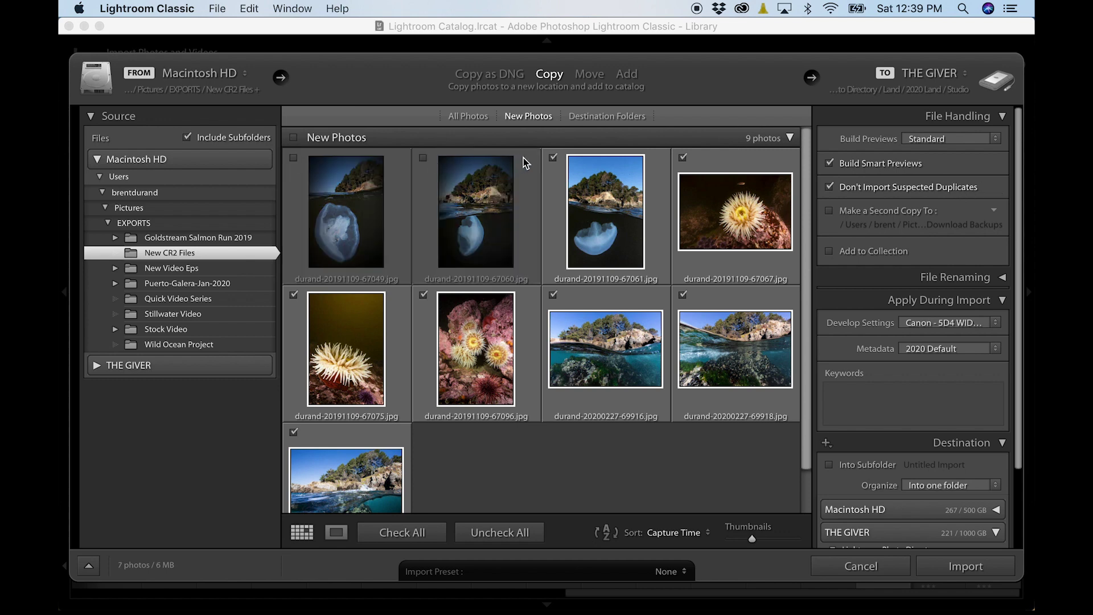
pyautogui.click(553, 159)
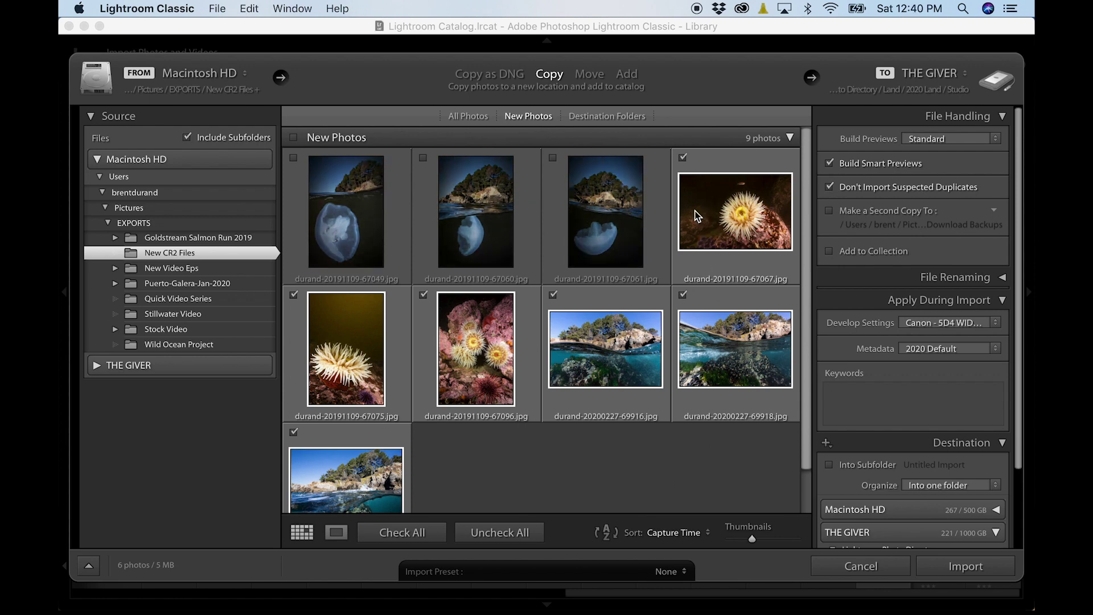
pyautogui.moveTo(694, 215)
# Step: Switch from File Handling to File Renaming and open the Durand template in the editor
pyautogui.click(996, 120)
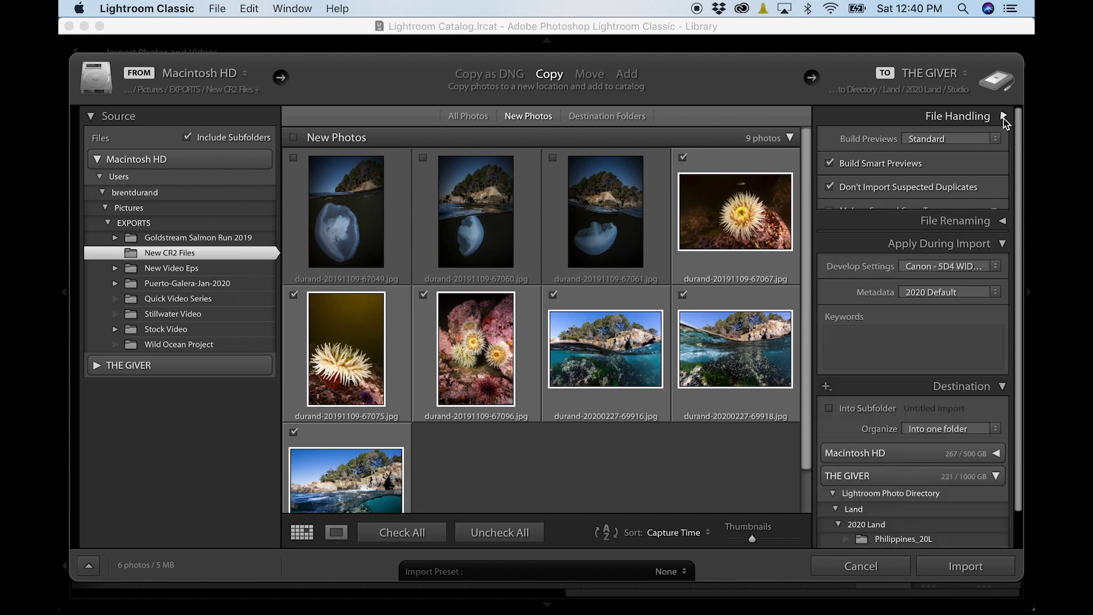
pyautogui.click(1002, 142)
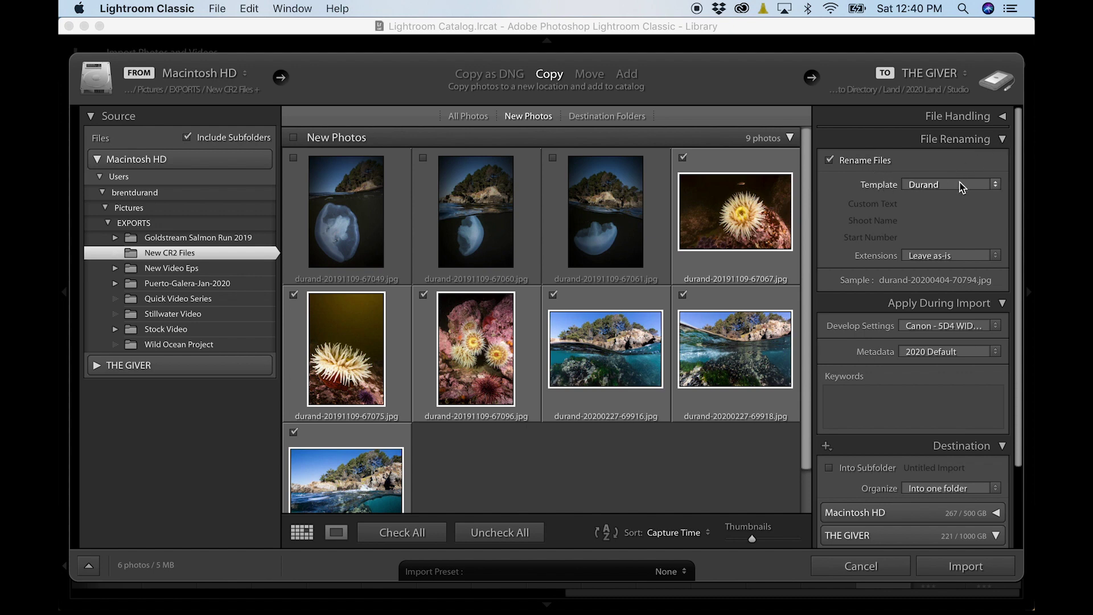
pyautogui.click(995, 188)
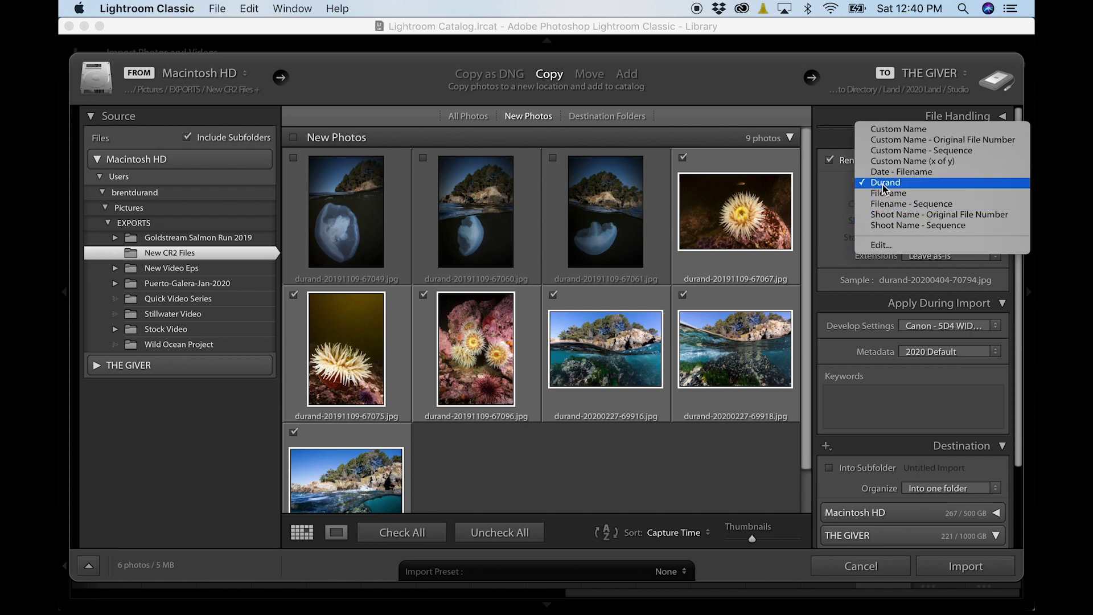
pyautogui.click(891, 244)
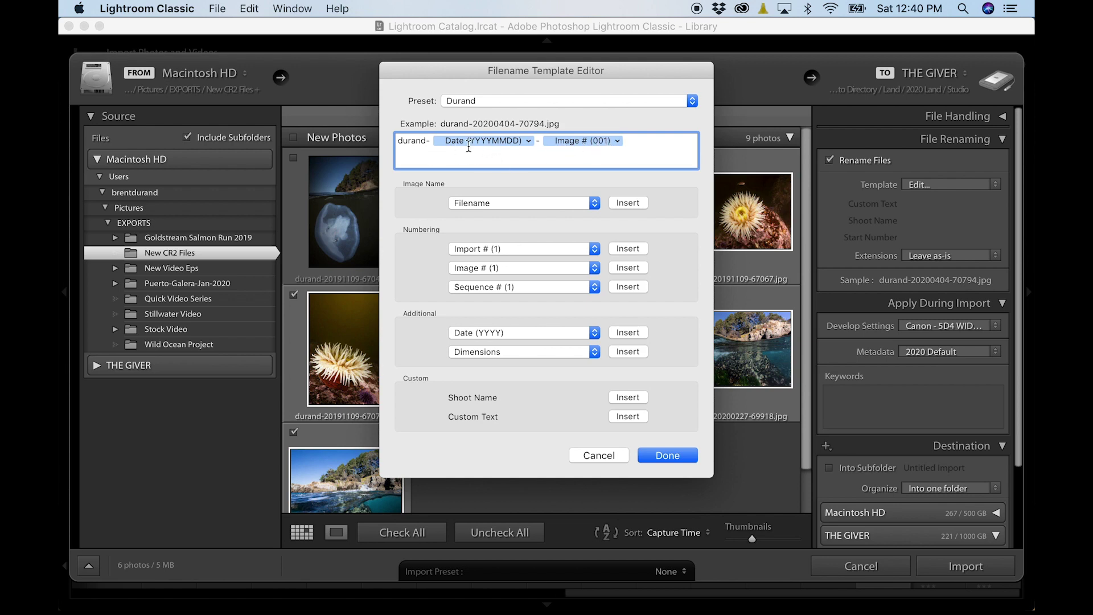
# Step: Inspect the durand prefix in the template, then cancel the editor without changes
pyautogui.moveTo(426, 142); pyautogui.dragTo(397, 142)
pyautogui.click(415, 142)
pyautogui.click(611, 457)
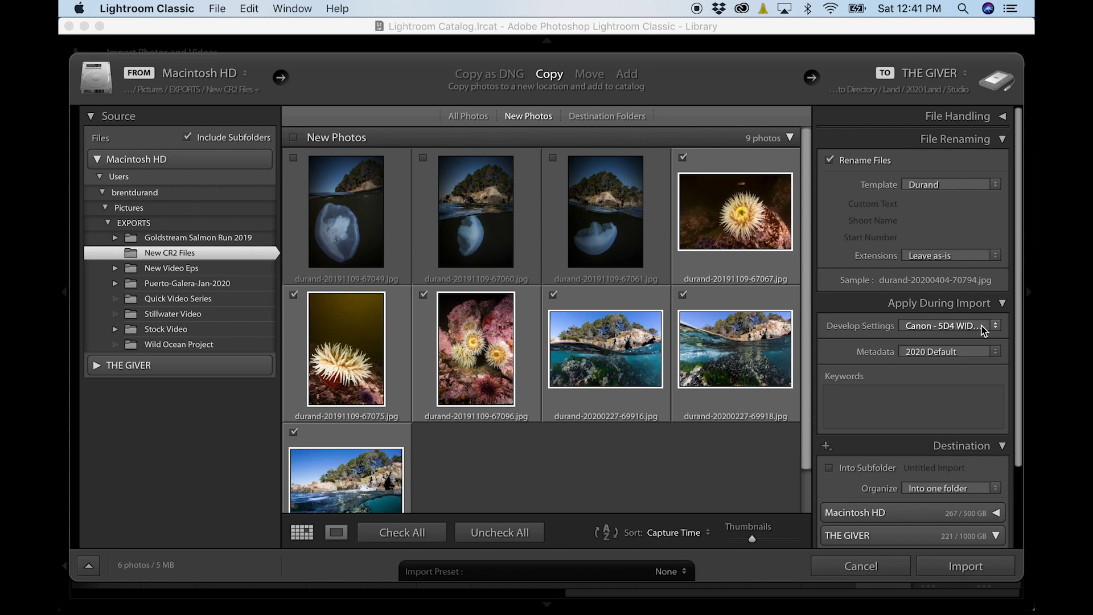
# Step: Keep the Canon develop preset and re-include the three jellyfish photos
pyautogui.click(995, 330)
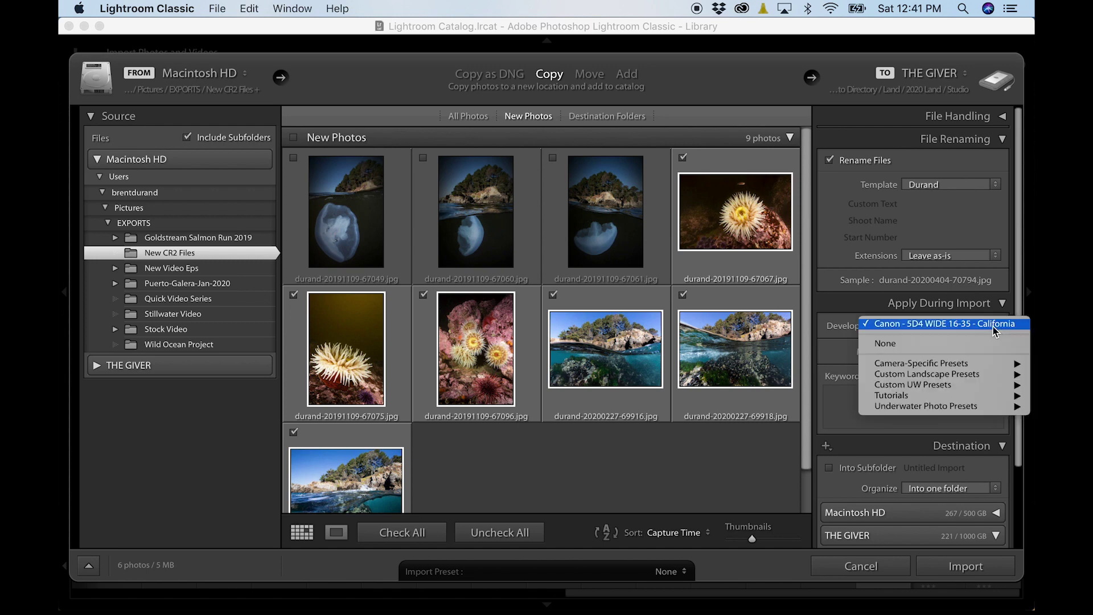
pyautogui.click(995, 330)
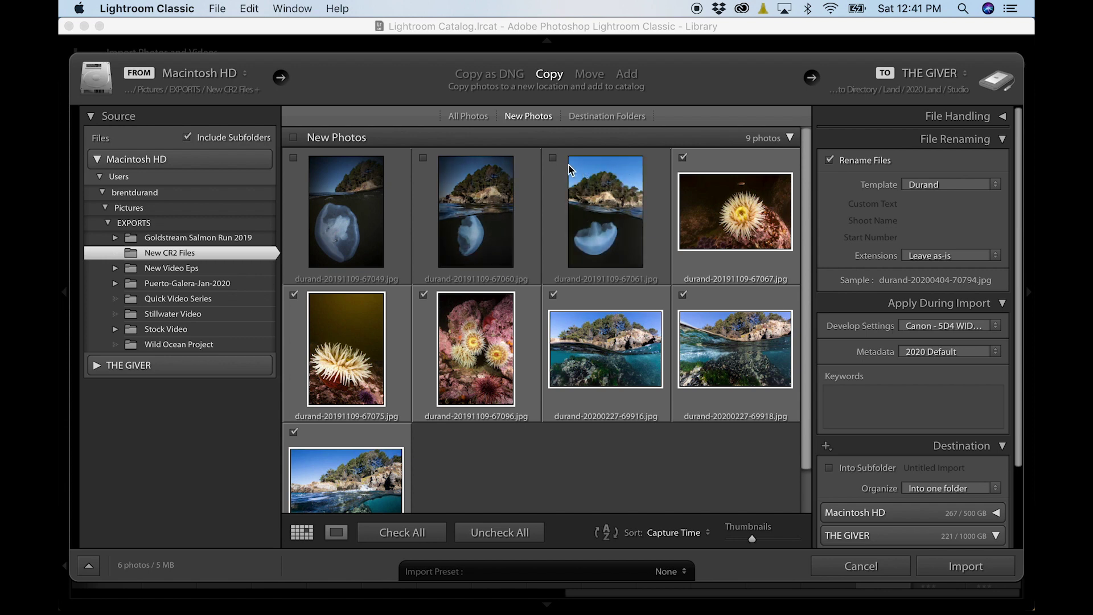
pyautogui.click(553, 158)
pyautogui.click(423, 159)
pyautogui.click(294, 159)
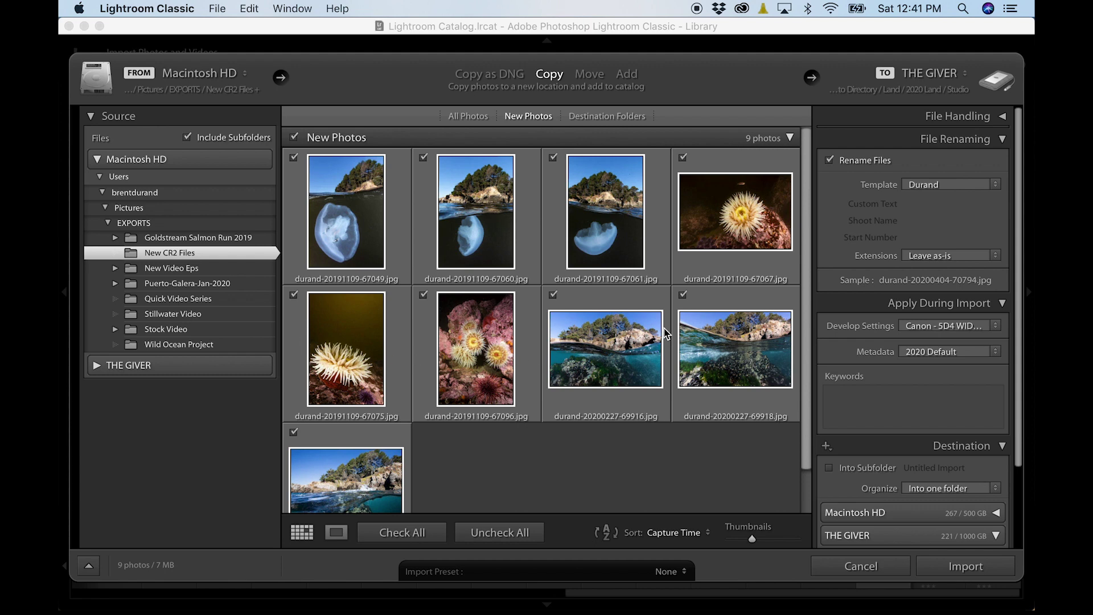
# Step: Apply the Canon - 5D4 WIDE 16-35 - California develop preset with 2020 Default metadata
pyautogui.click(941, 326)
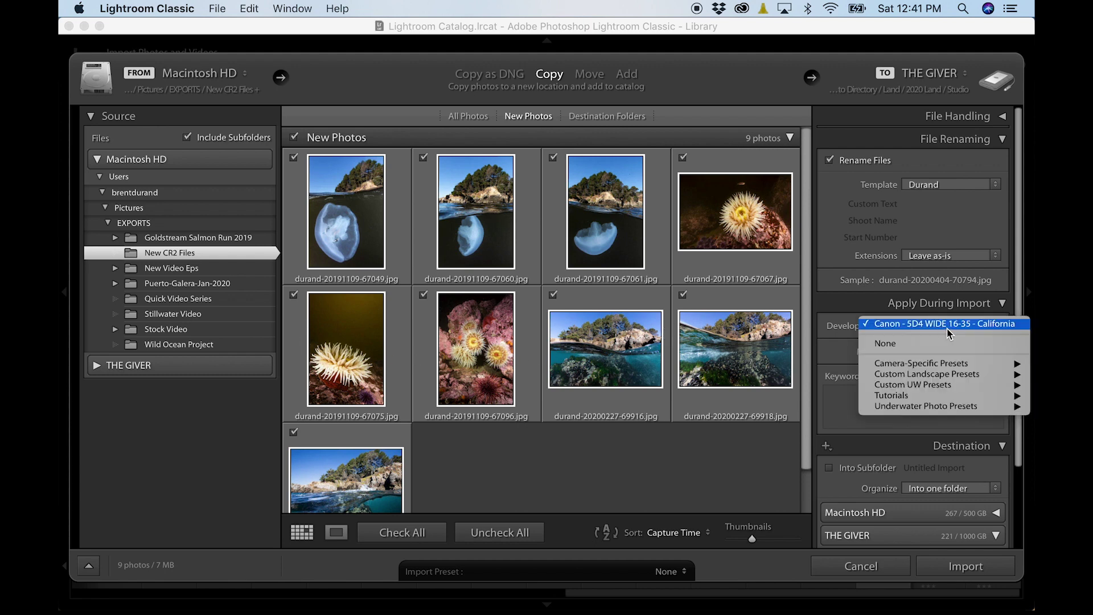
pyautogui.click(940, 323)
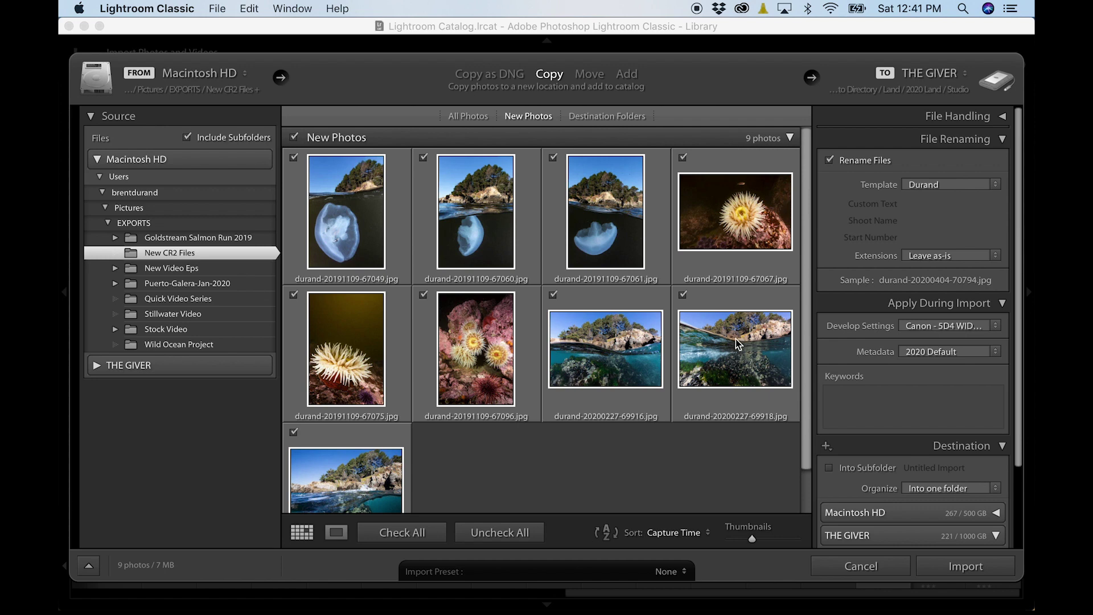
pyautogui.click(924, 352)
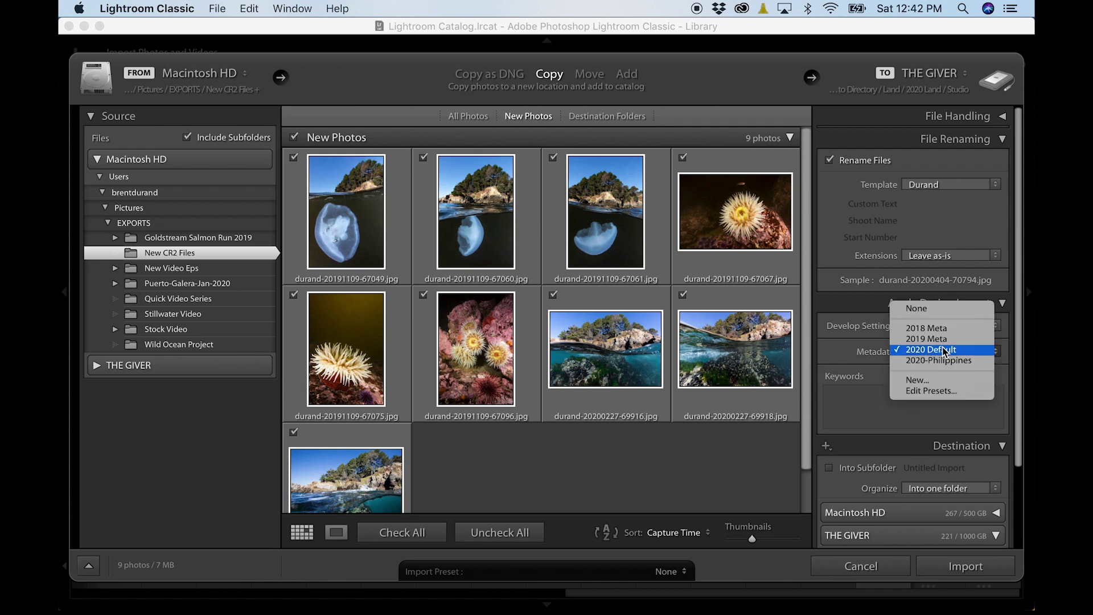
pyautogui.click(945, 351)
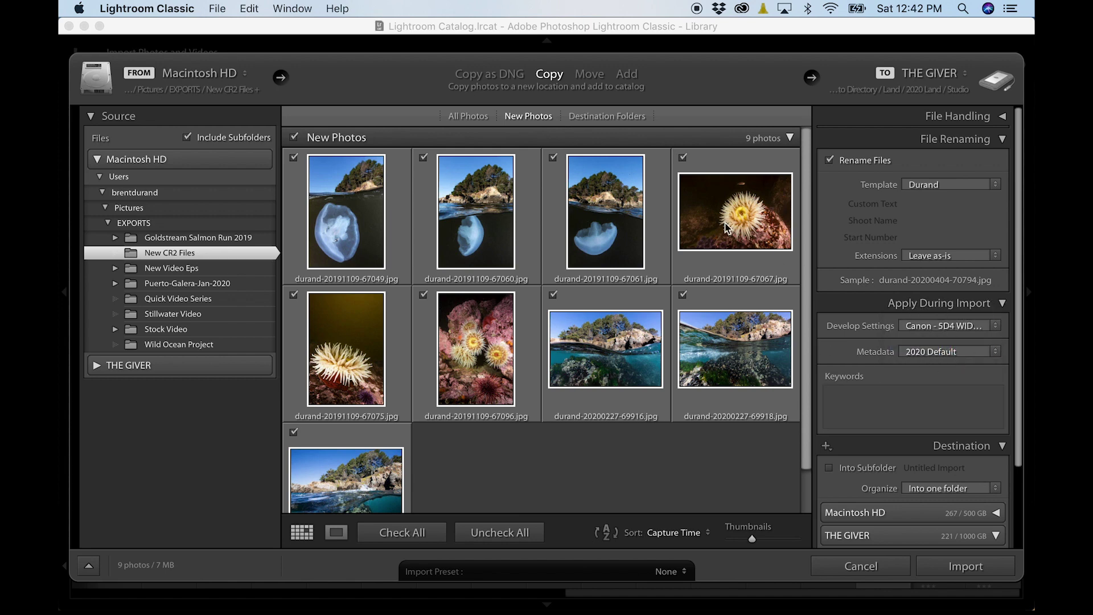
pyautogui.scroll(-5, 902, 350)
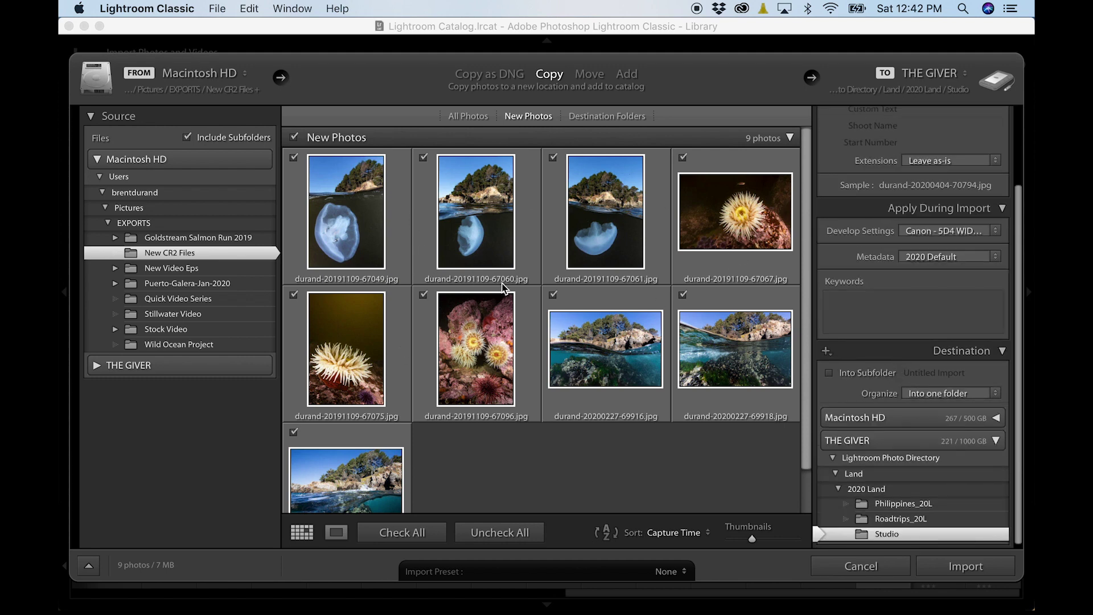
# Step: Add the keyword Underwater and import the nine photos
pyautogui.click(875, 293)
pyautogui.write('Underwater')
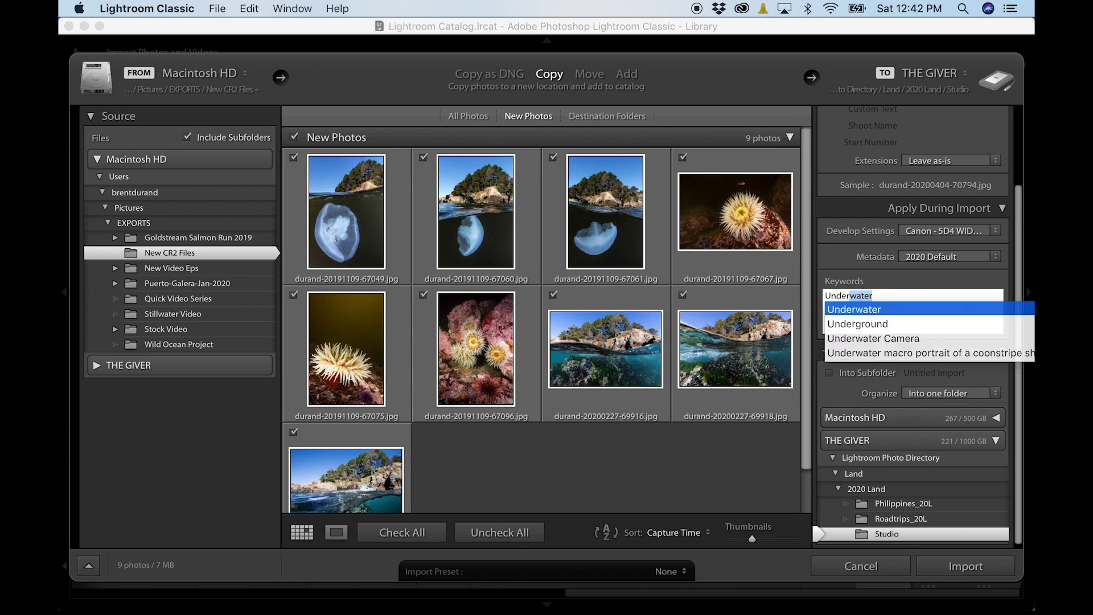
pyautogui.press('Return')
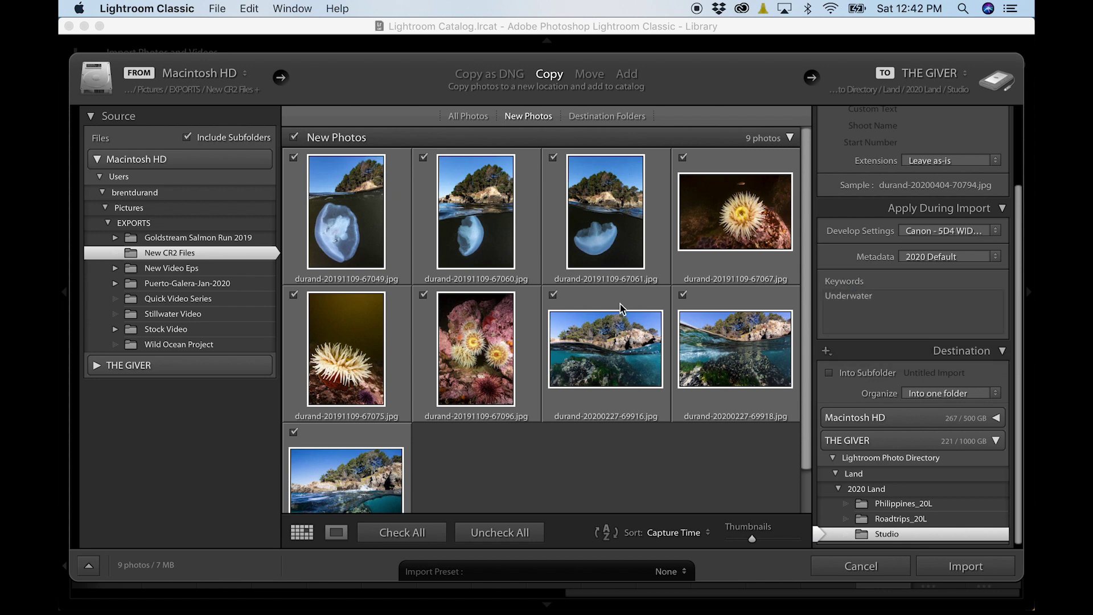
pyautogui.scroll(-1, 860, 384)
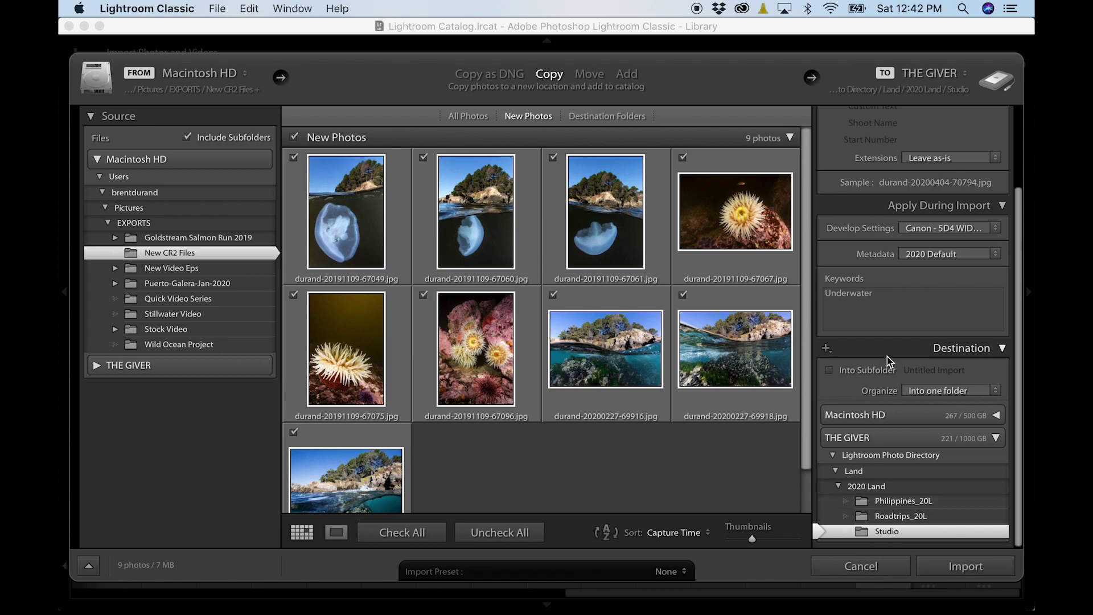
pyautogui.click(972, 568)
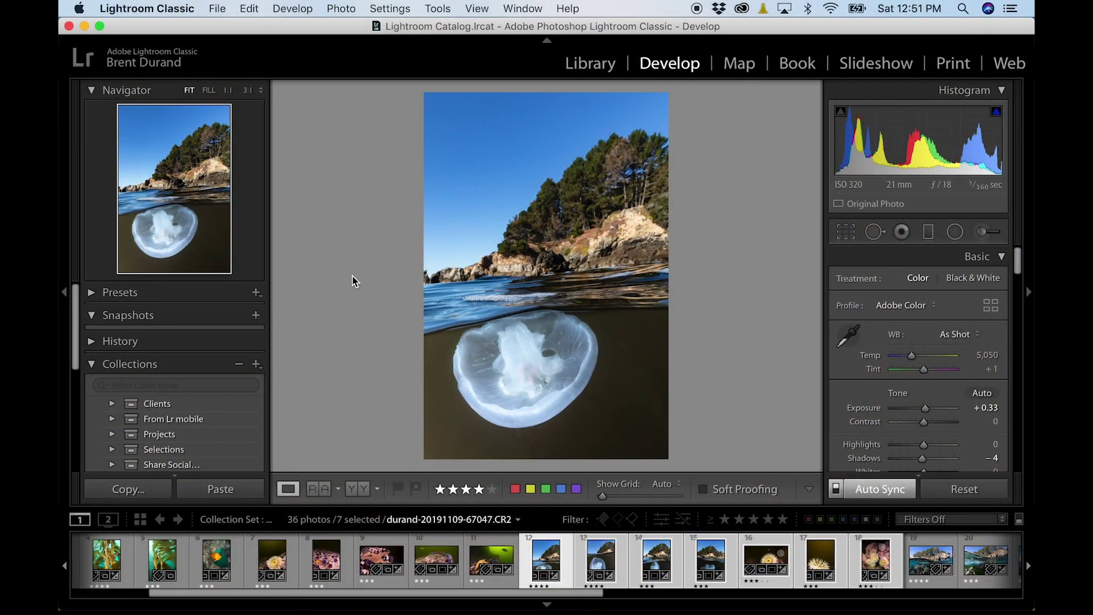
# Step: Open the Export dialog for the seven selected photos via File > Export
pyautogui.click(222, 9)
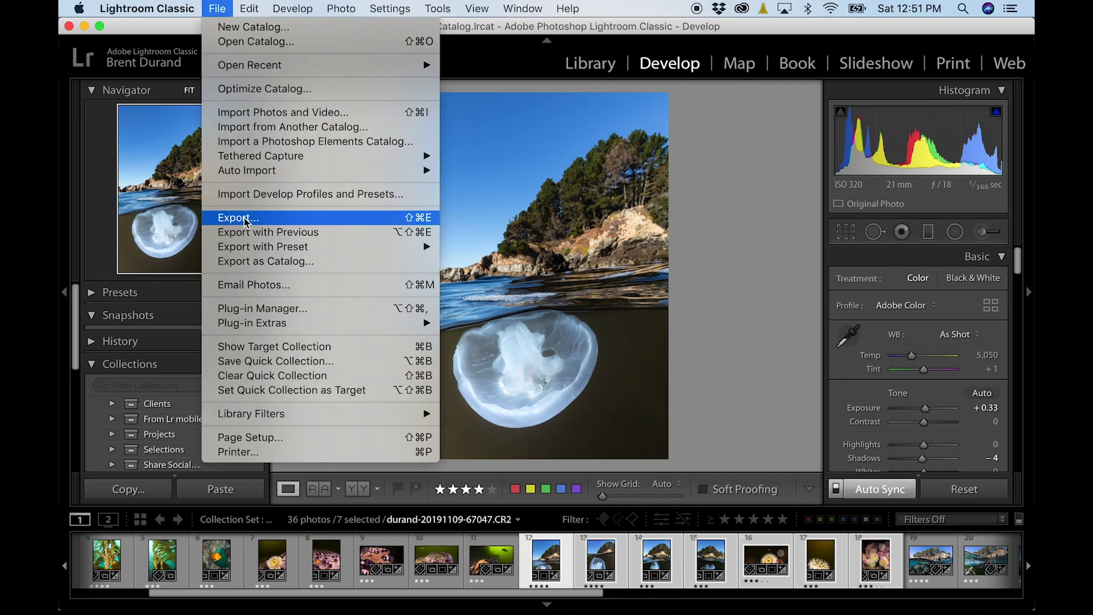
pyautogui.click(512, 317)
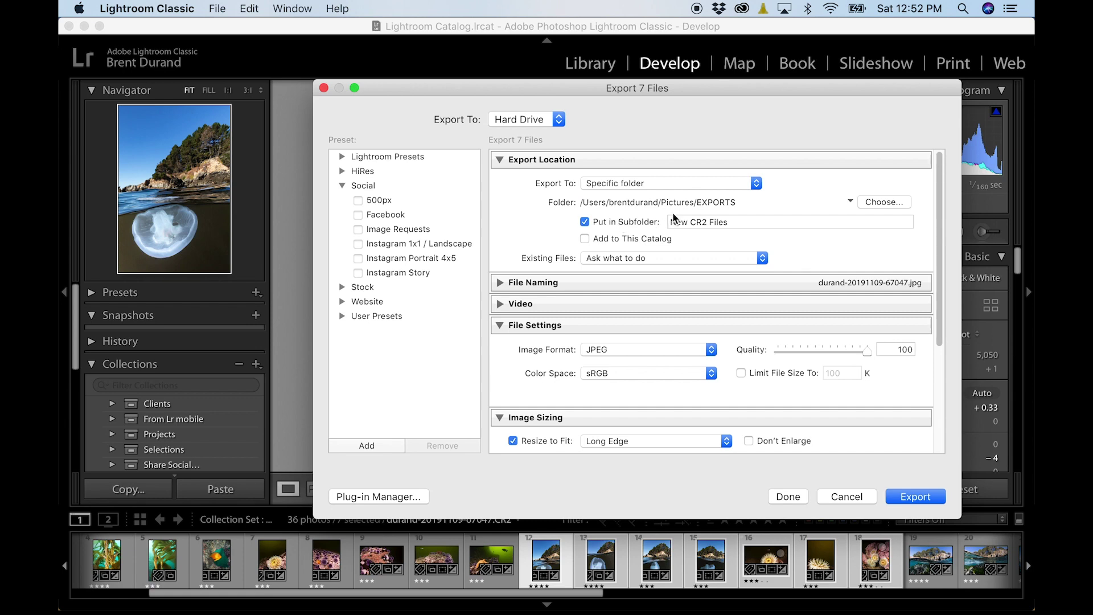
pyautogui.scroll(-1, 653, 219)
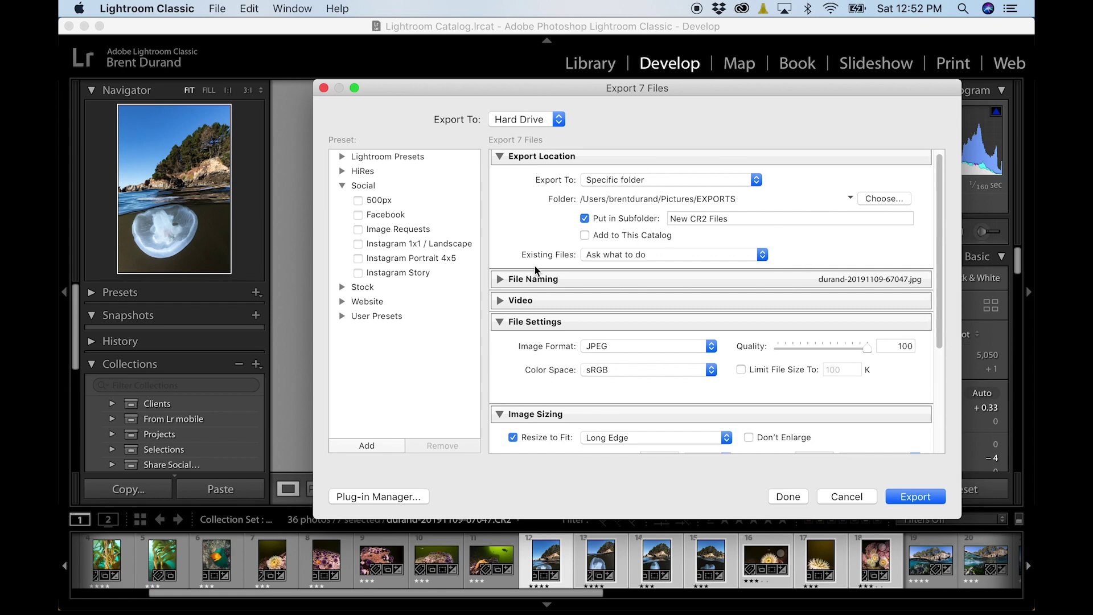
# Step: Turn on Rename To, switch from Durand to Custom Name, and enter 'Cool Photo'
pyautogui.click(499, 280)
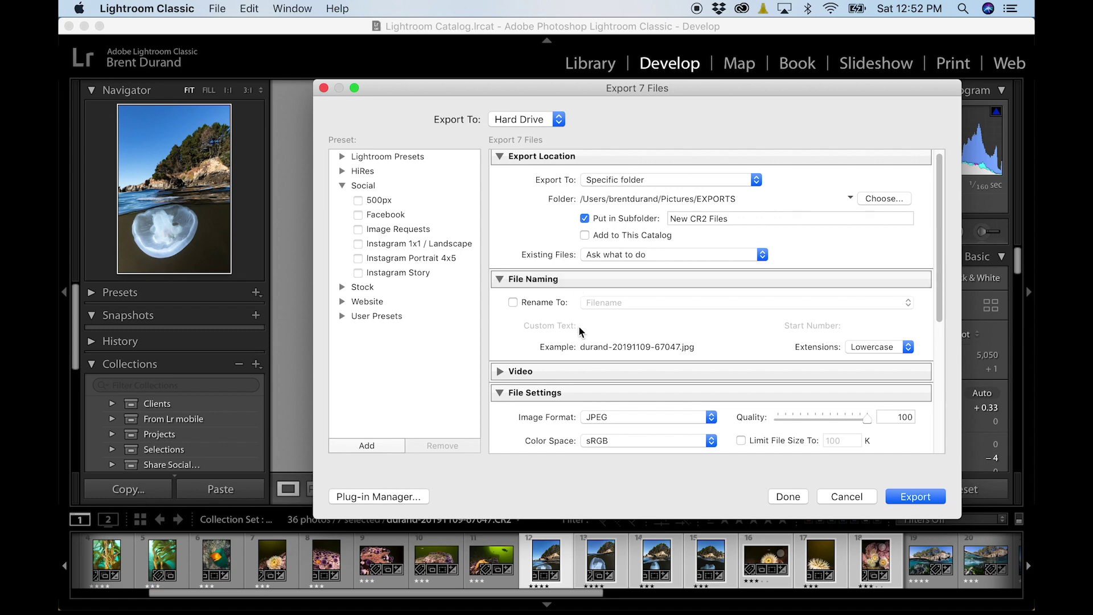
pyautogui.click(512, 302)
pyautogui.click(607, 302)
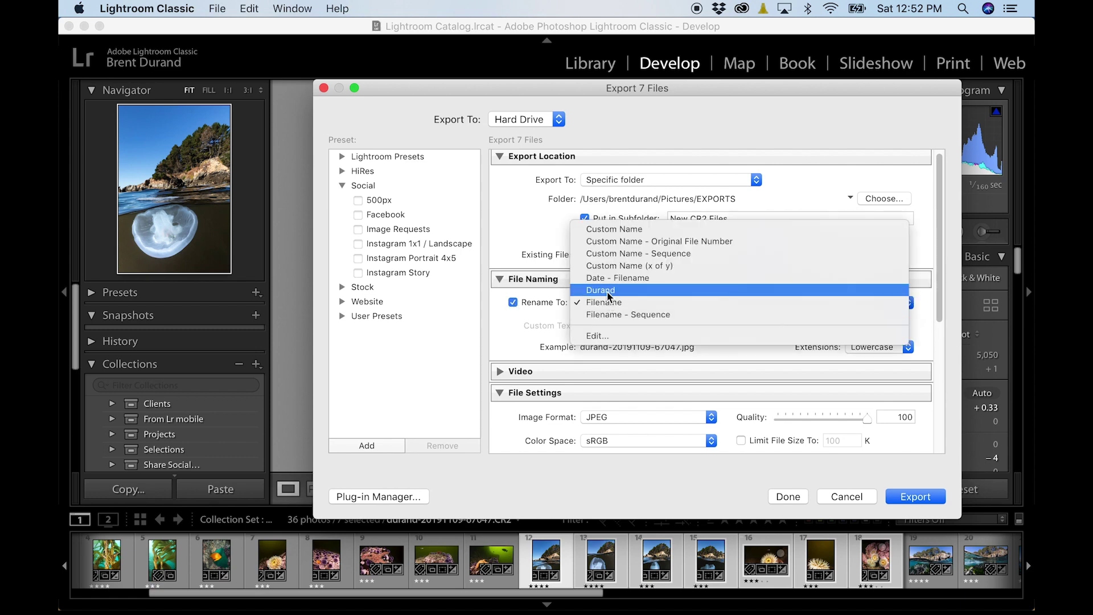
pyautogui.click(606, 289)
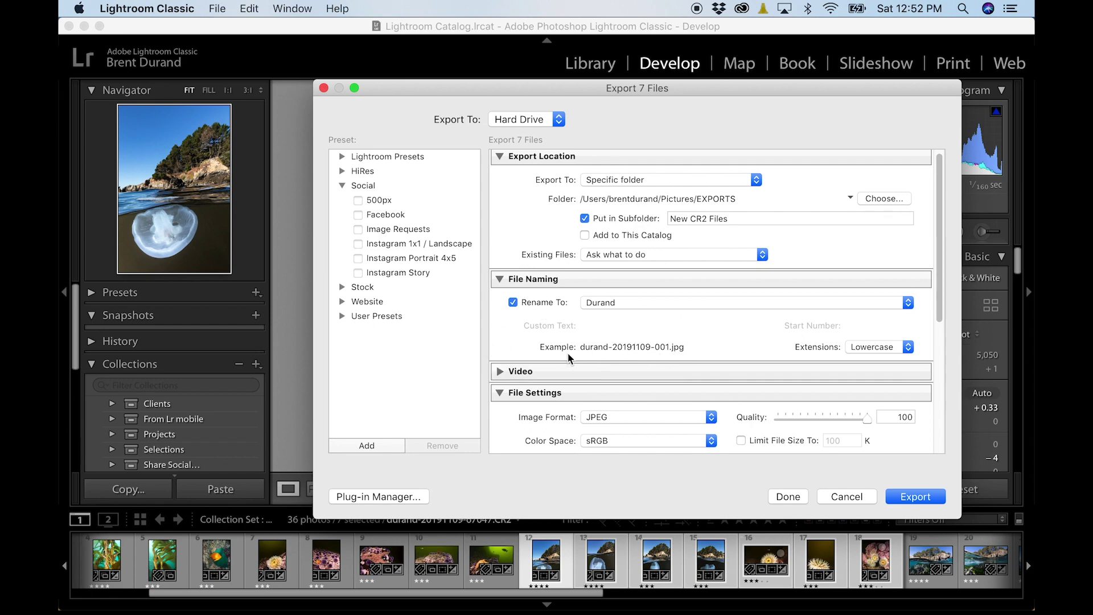
pyautogui.click(610, 301)
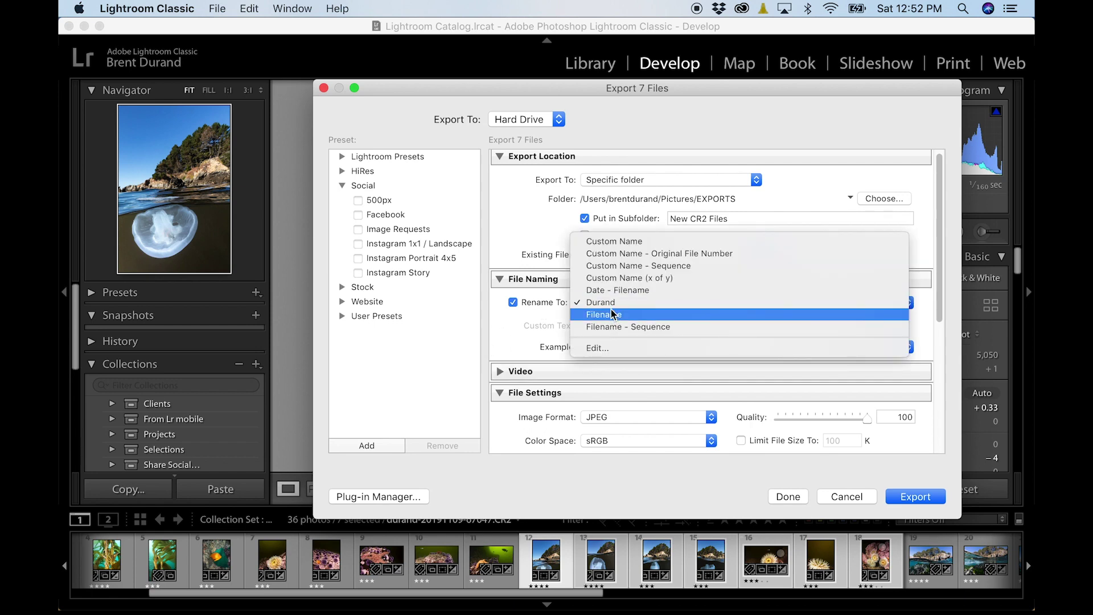
pyautogui.click(613, 242)
pyautogui.click(625, 324)
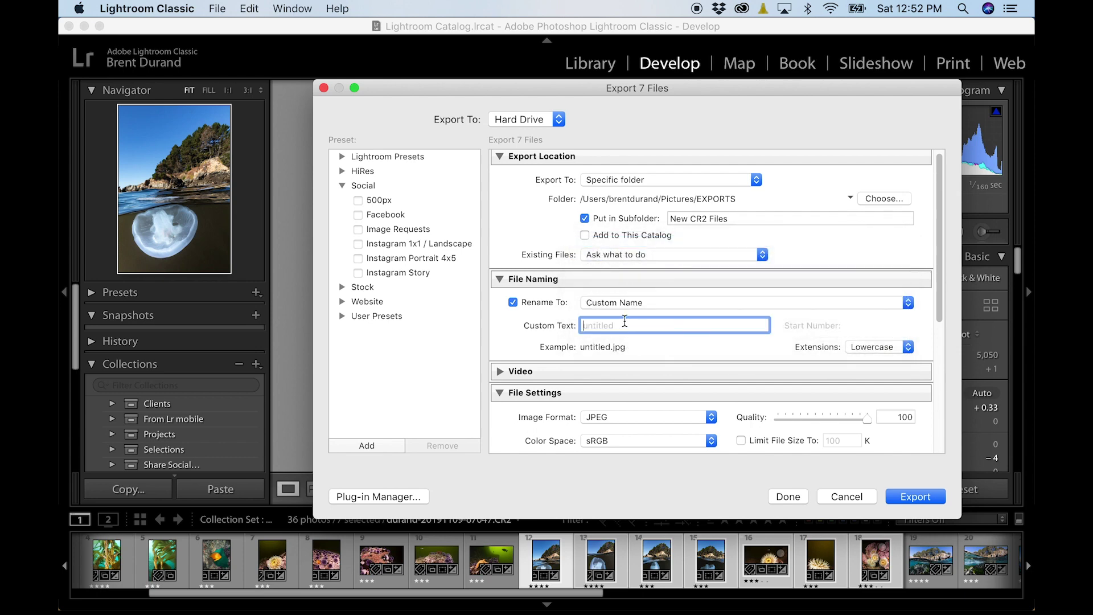
pyautogui.write('Cool Photo')
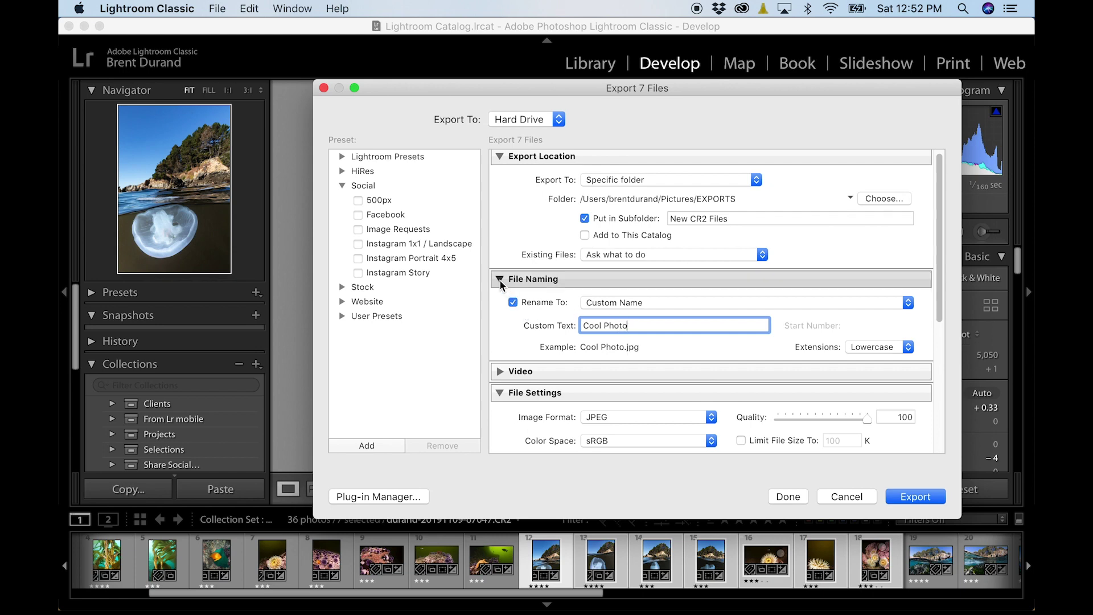
pyautogui.click(620, 303)
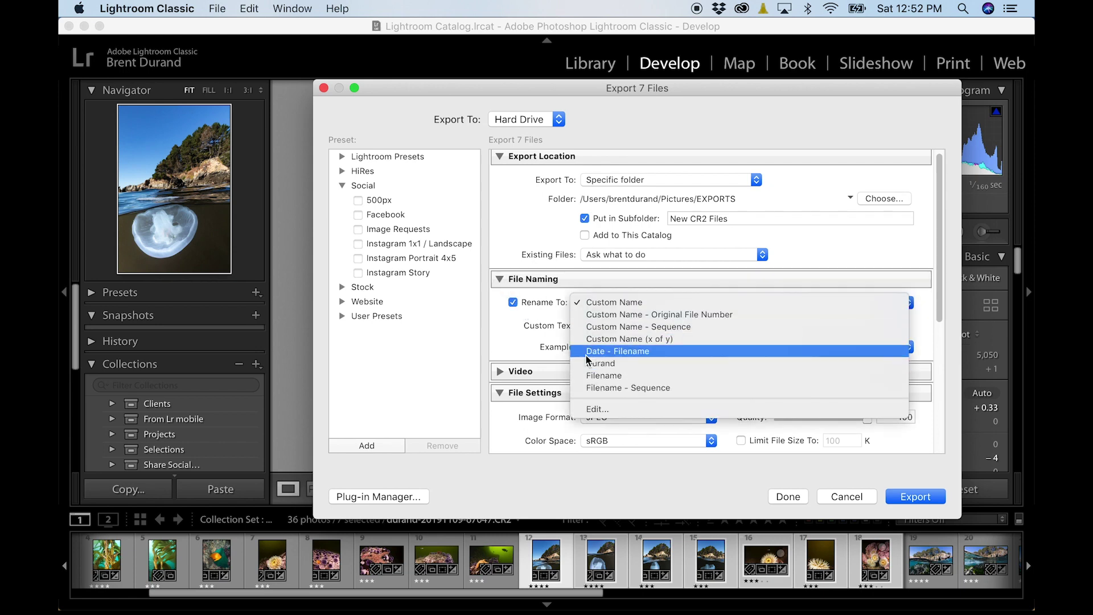
pyautogui.click(501, 280)
pyautogui.click(501, 279)
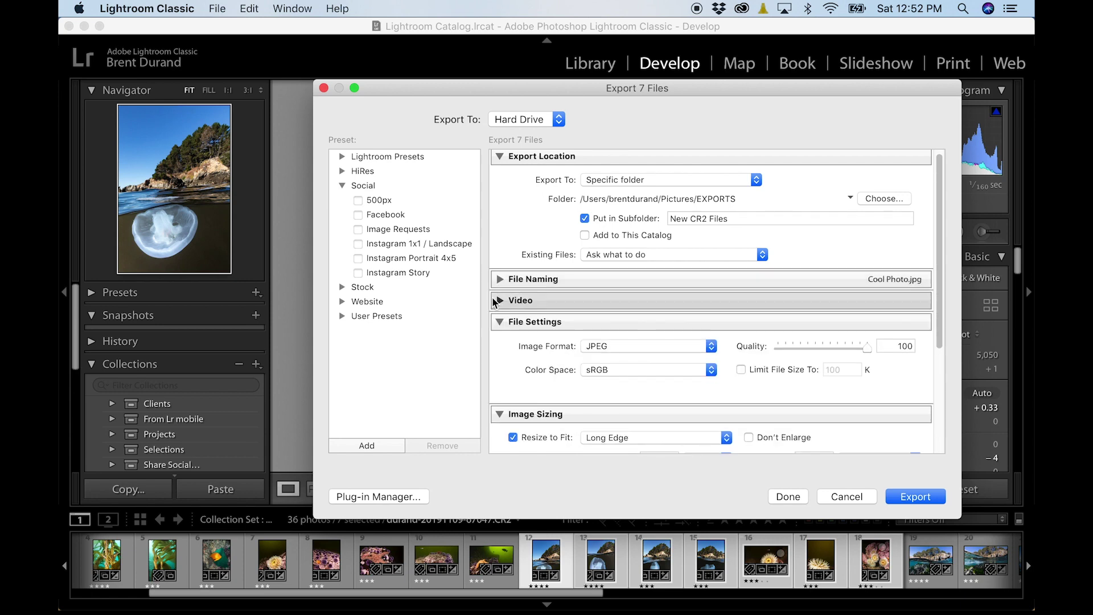
pyautogui.click(495, 301)
pyautogui.click(499, 301)
pyautogui.scroll(-3, 508, 341)
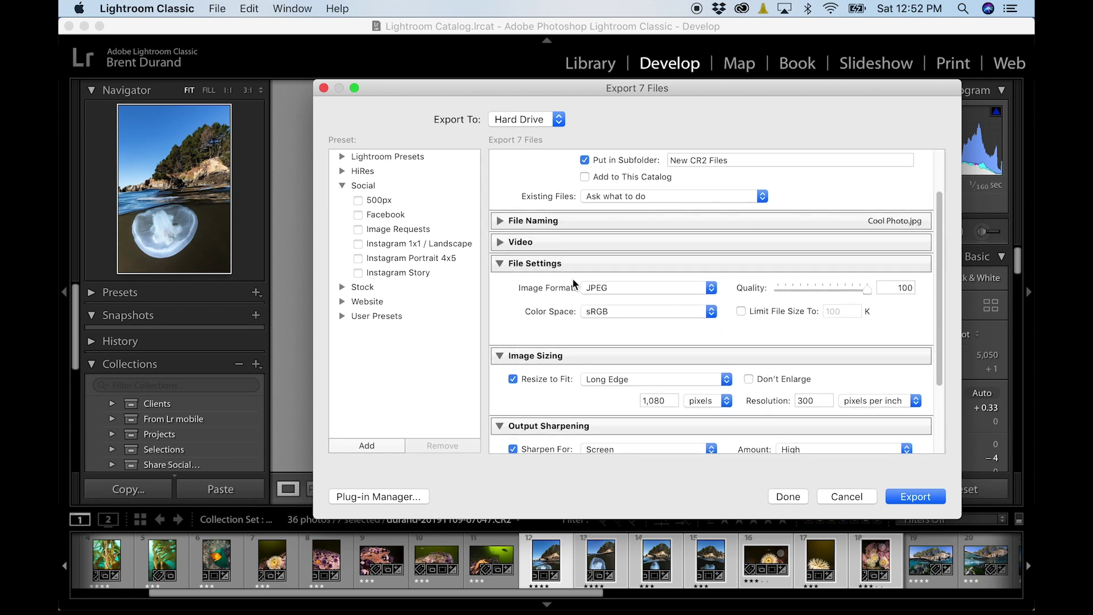
pyautogui.click(619, 285)
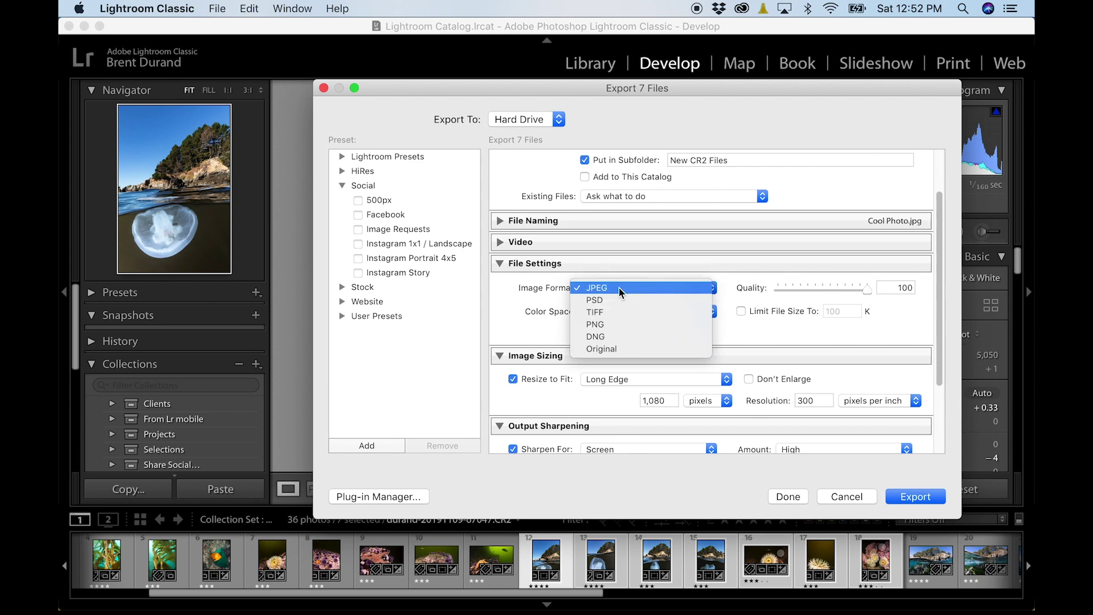
pyautogui.click(558, 288)
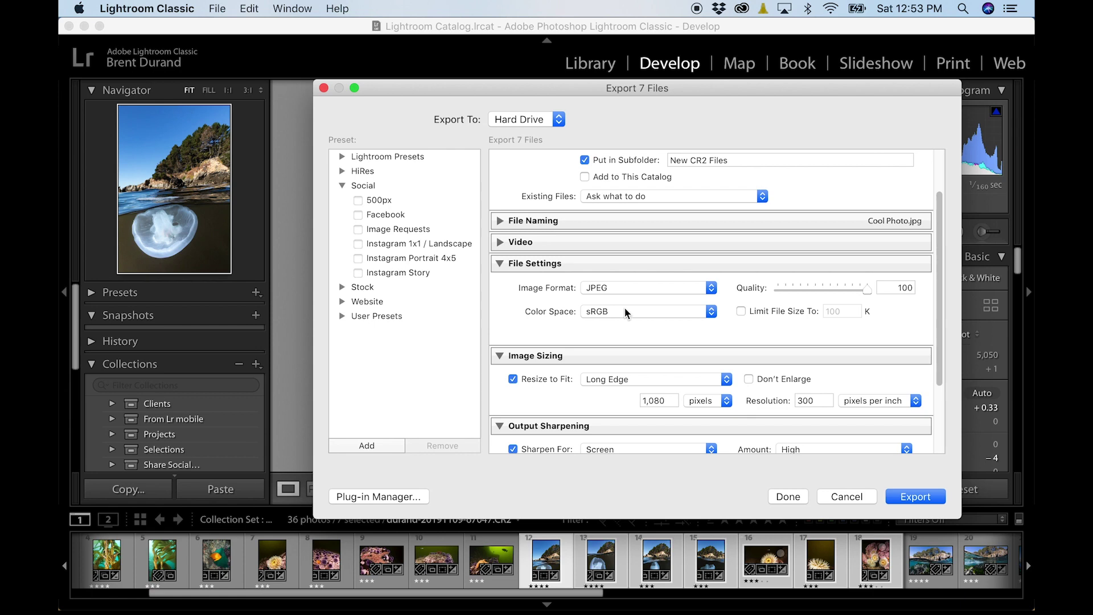
pyautogui.moveTo(872, 289)
pyautogui.mouseDown()
pyautogui.moveTo(817, 290)
pyautogui.moveTo(870, 289)
pyautogui.mouseUp()
pyautogui.scroll(-5, 607, 298)
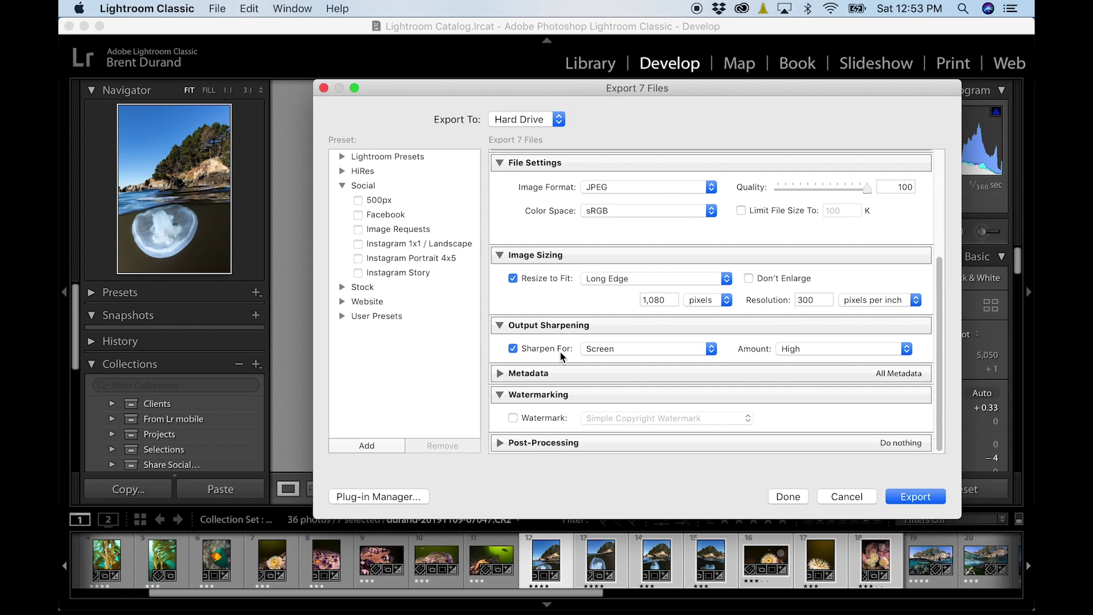
pyautogui.click(589, 350)
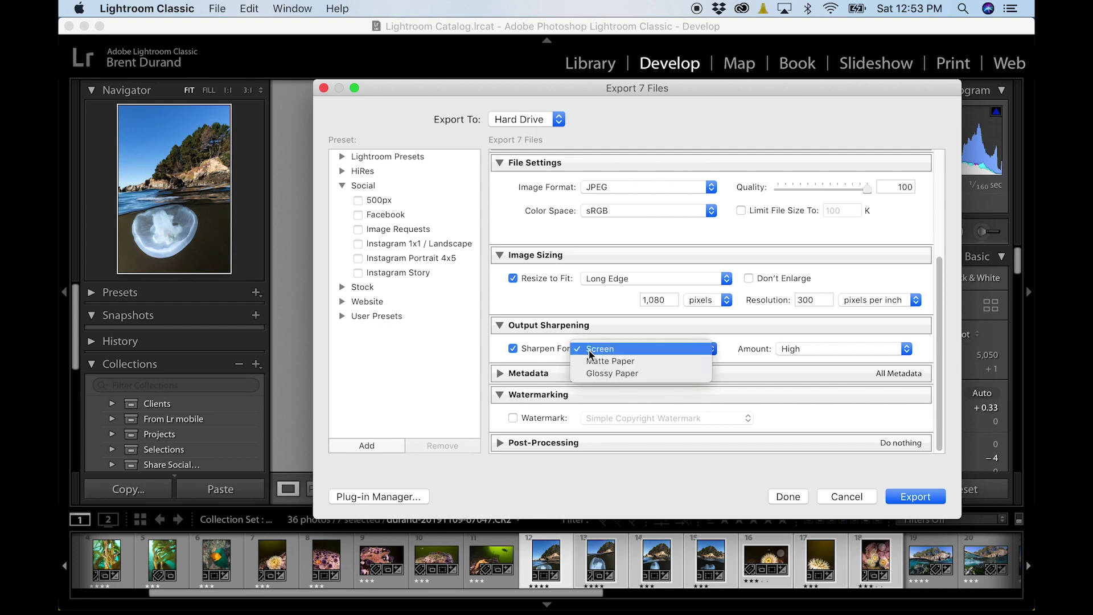
pyautogui.click(593, 349)
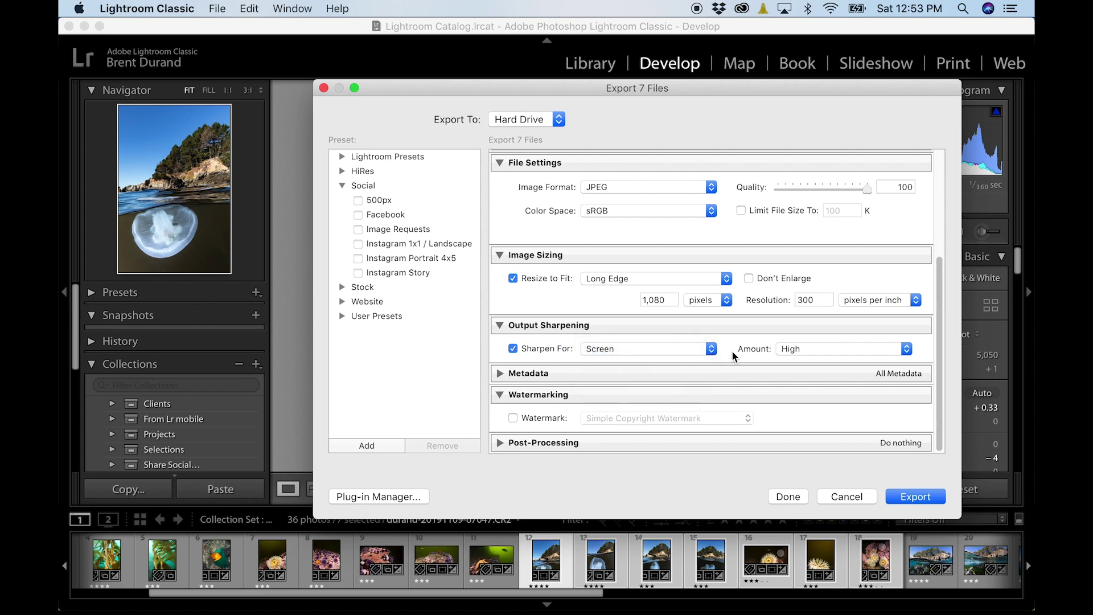
pyautogui.click(814, 349)
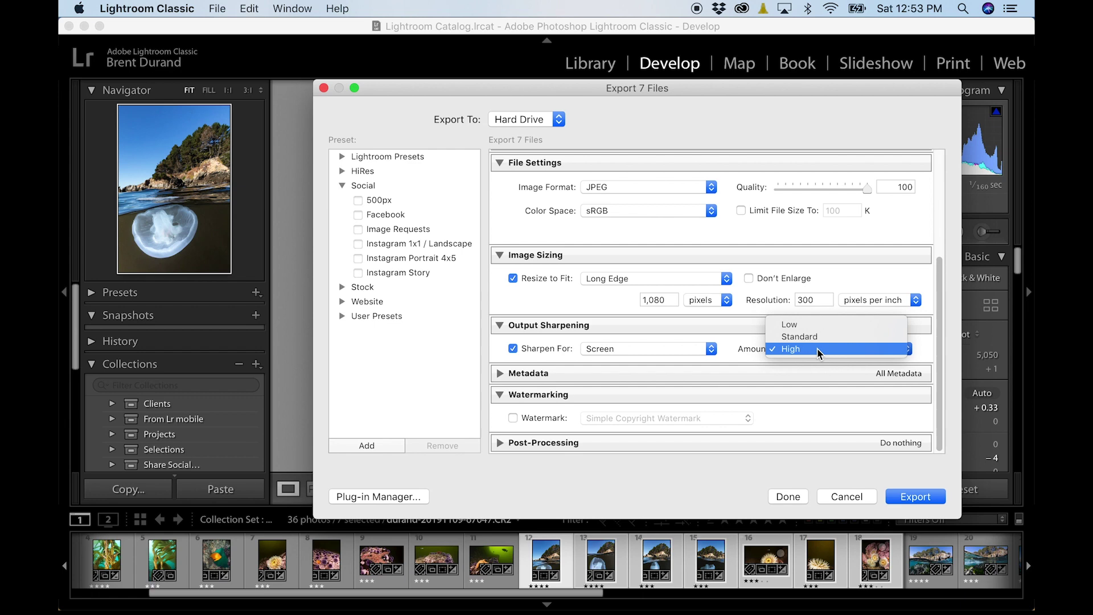
pyautogui.click(728, 338)
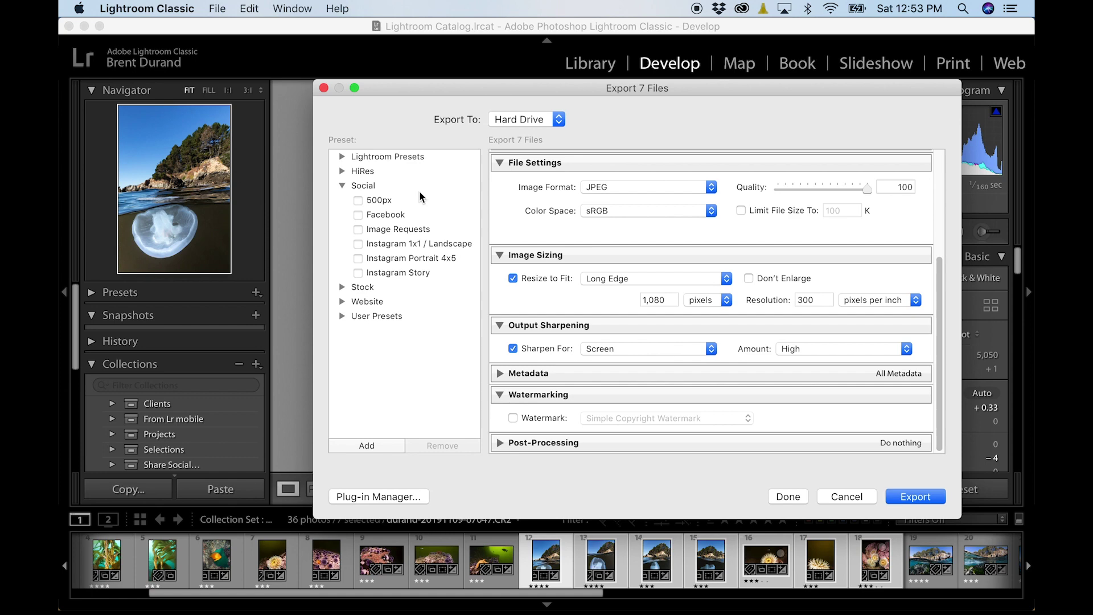
# Step: Review the Metadata section, keeping all metadata included
pyautogui.click(562, 373)
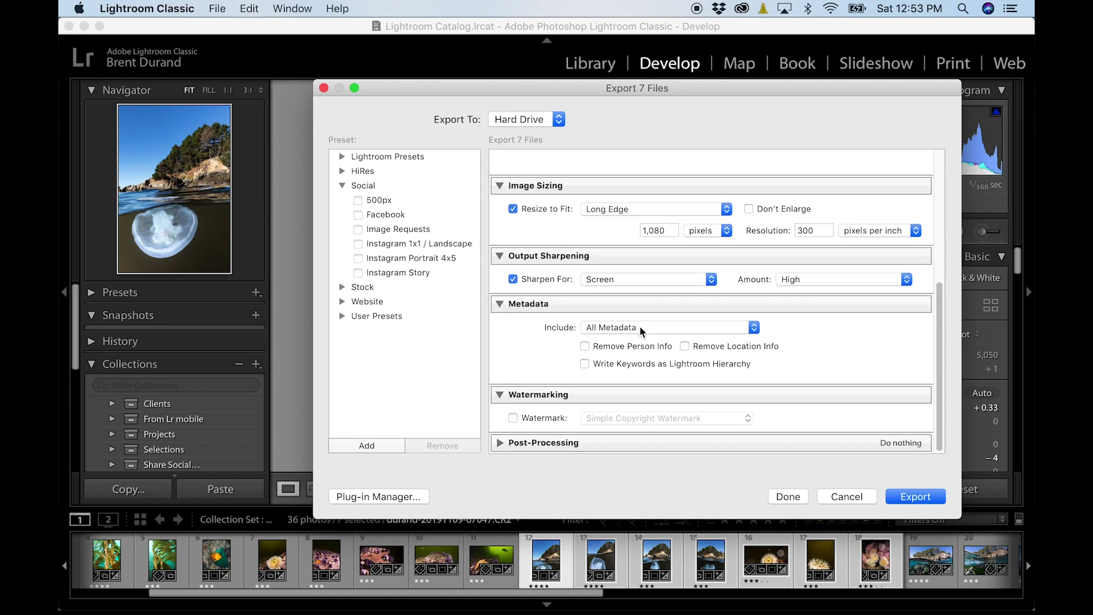
pyautogui.click(640, 329)
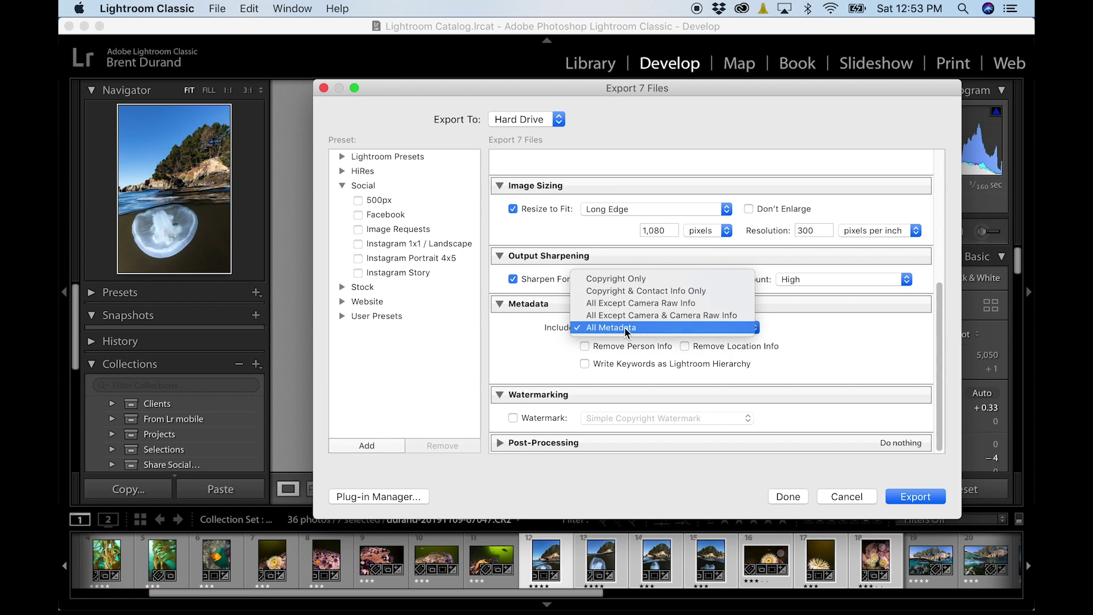
pyautogui.click(636, 328)
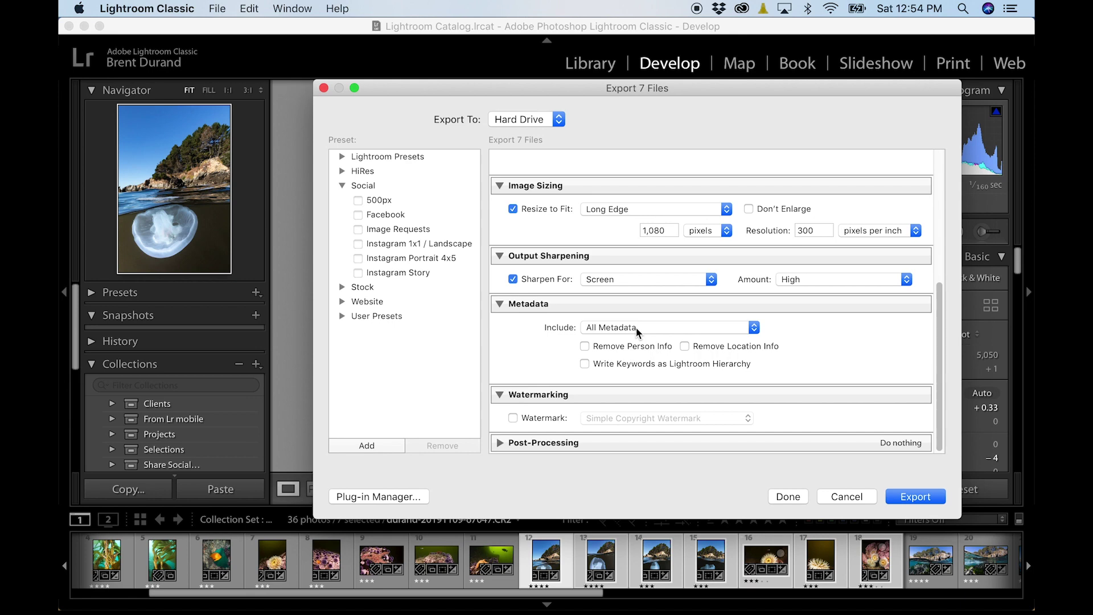
pyautogui.click(501, 305)
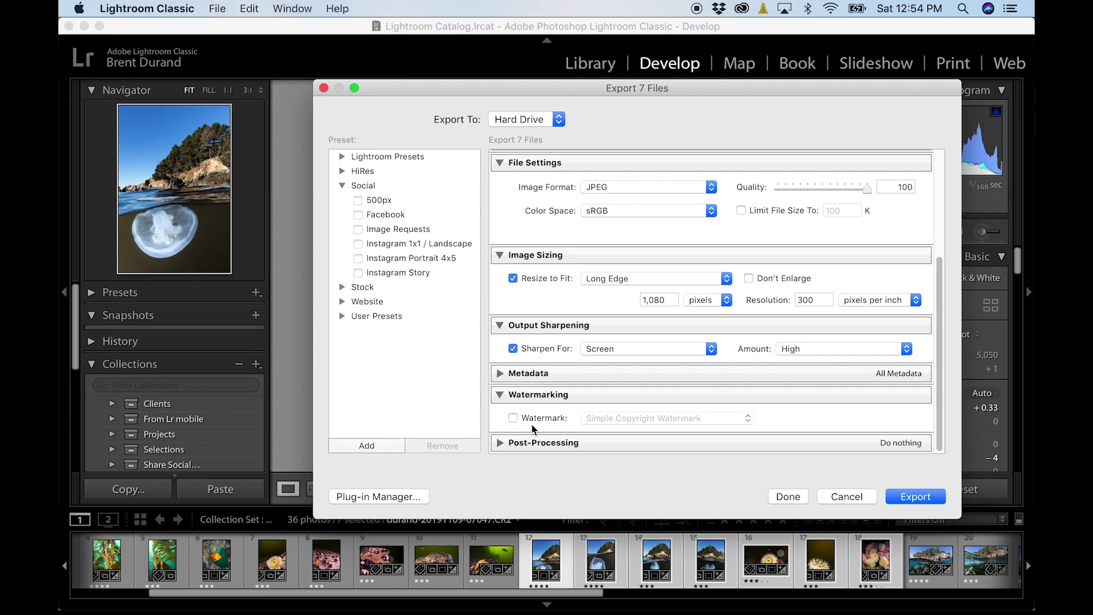
# Step: Enable the Watermark Main - 100% watermark and check the Post-Processing section
pyautogui.click(516, 418)
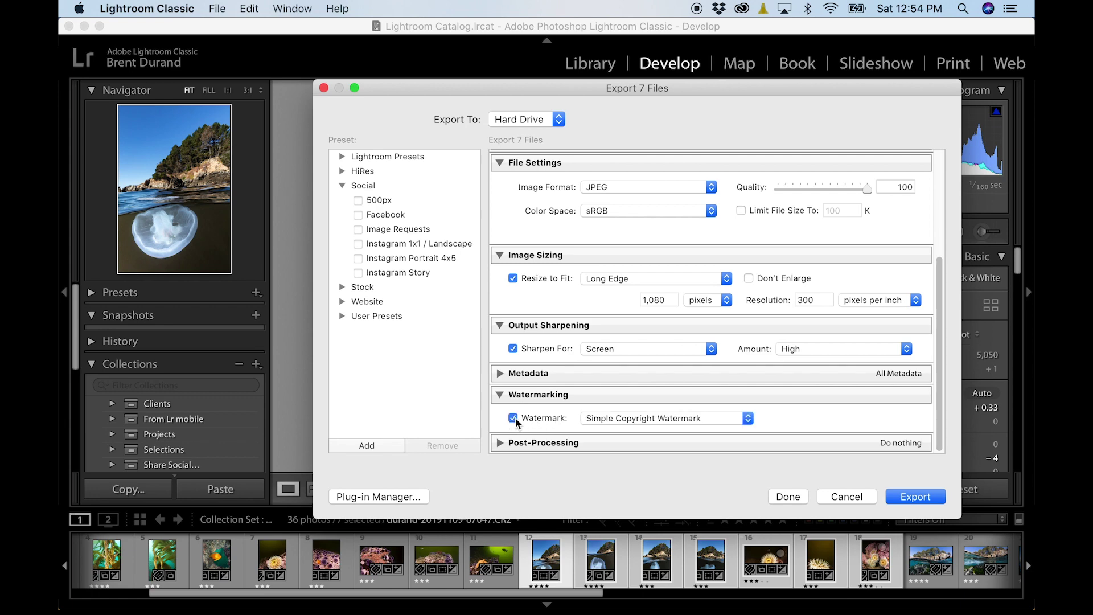
pyautogui.click(605, 420)
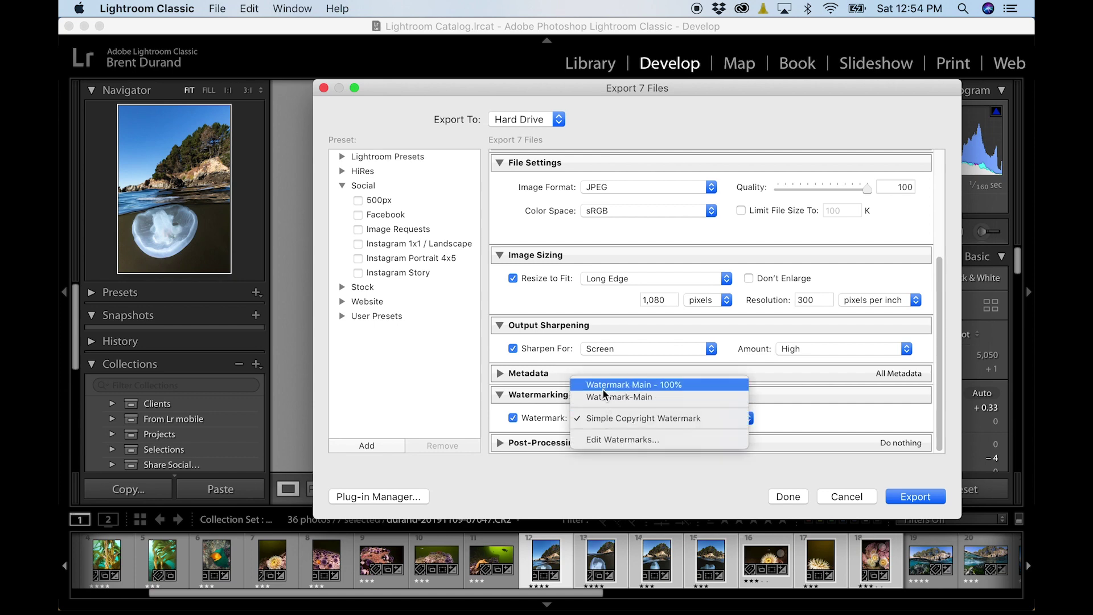
pyautogui.click(626, 383)
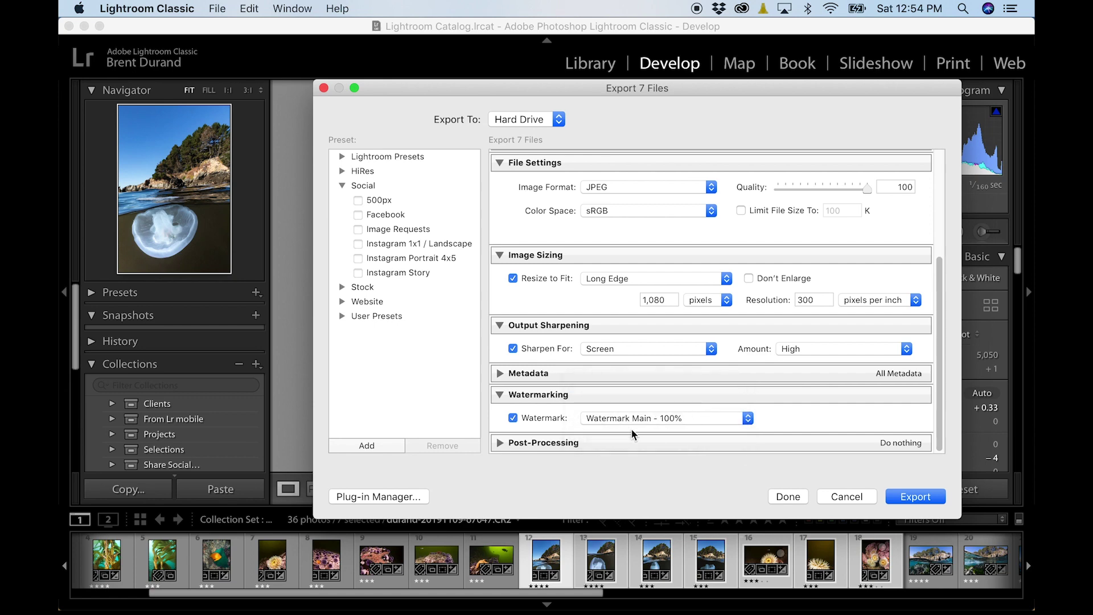
pyautogui.click(502, 443)
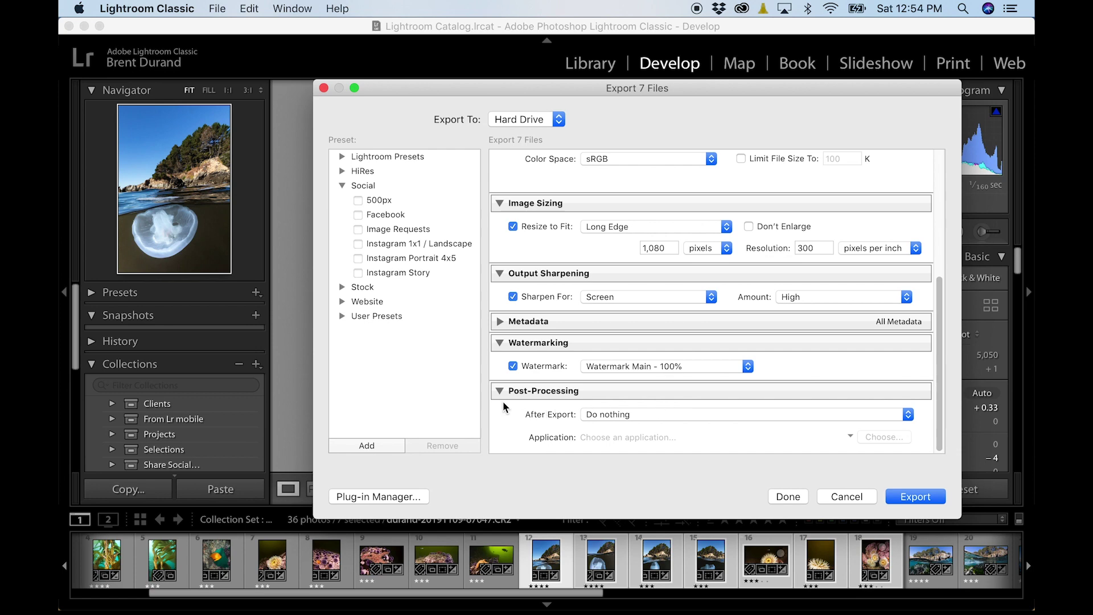
pyautogui.click(502, 392)
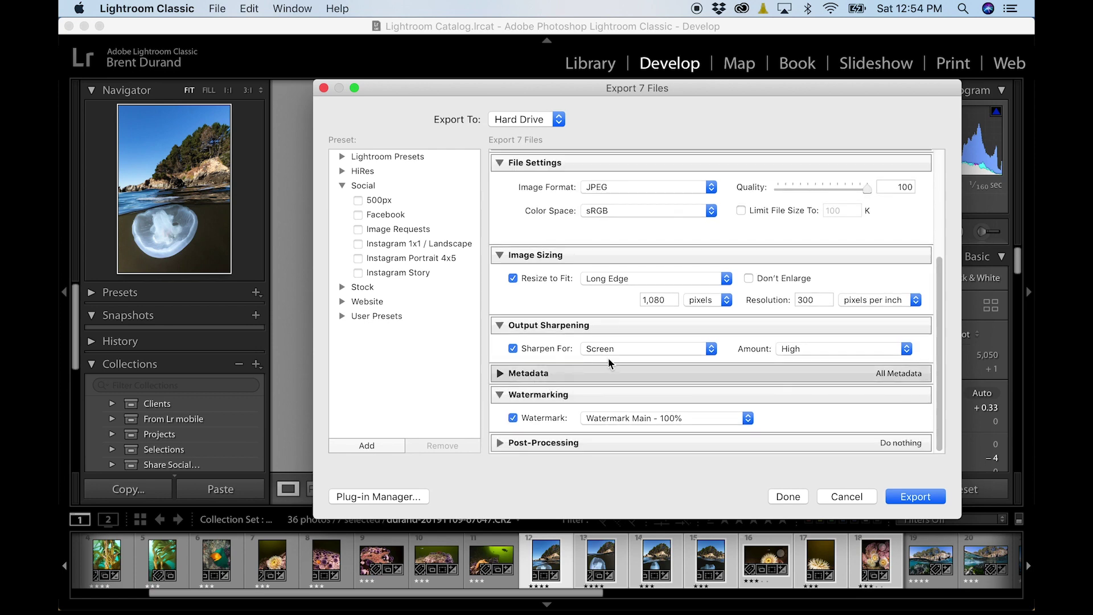
# Step: Apply the Instagram 1x1 / Landscape export preset from the Social presets
pyautogui.scroll(5, 608, 358)
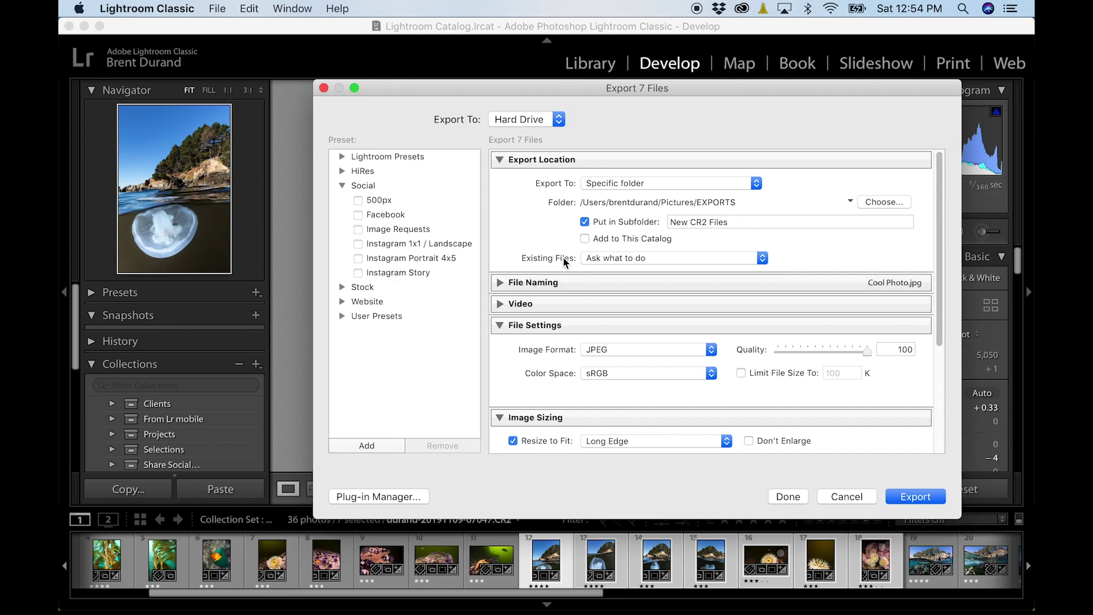
pyautogui.scroll(-5, 552, 295)
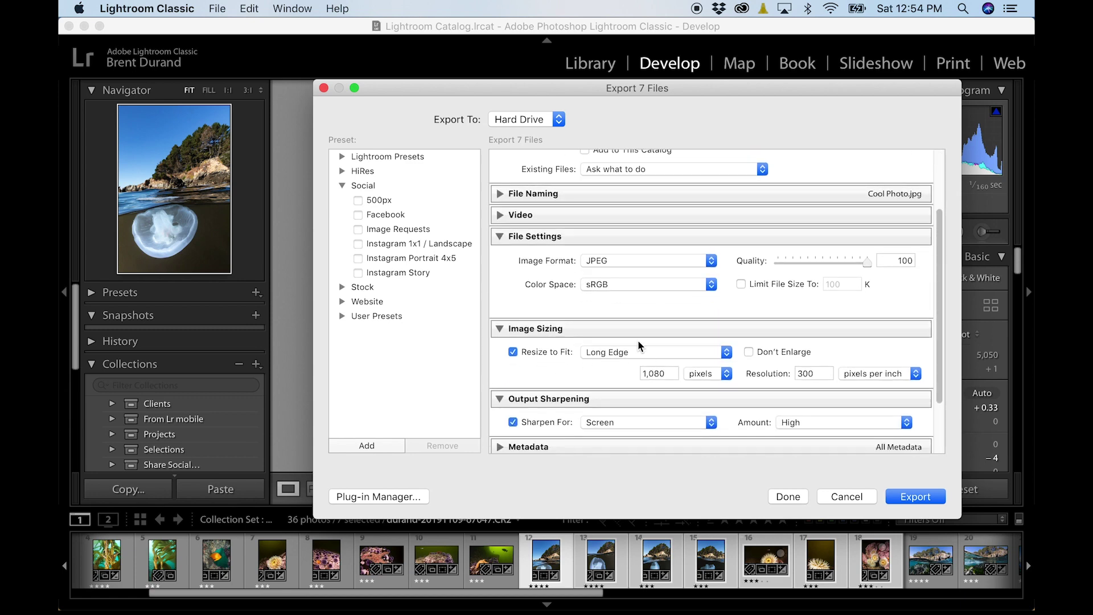
pyautogui.scroll(-4, 630, 358)
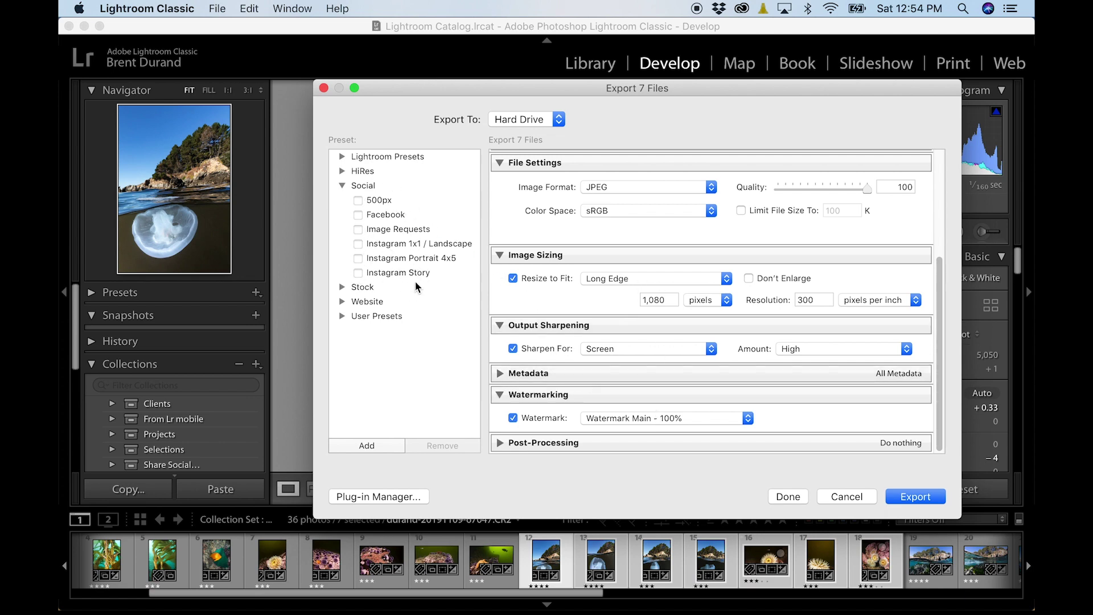
pyautogui.click(403, 244)
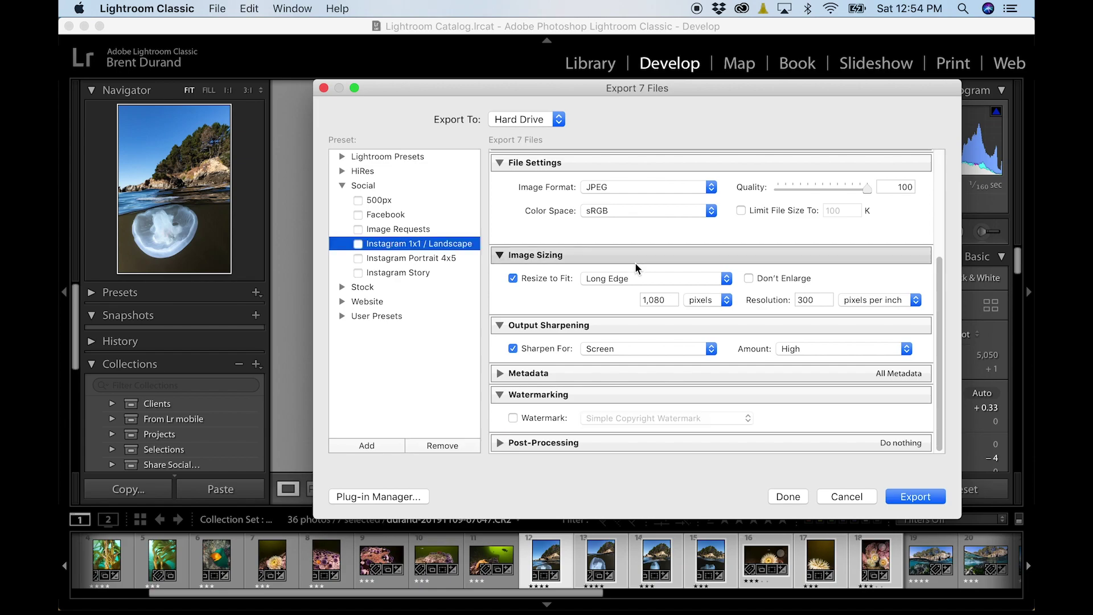
pyautogui.scroll(5, 636, 268)
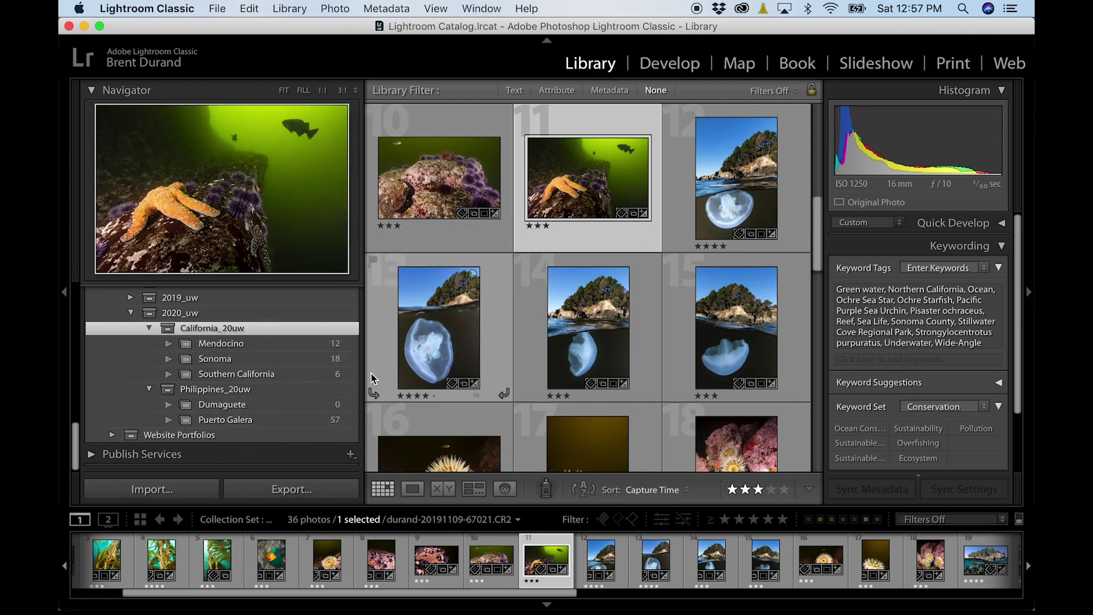
# Step: Narrow the folder panel to enlarge thumbnails and show ratings and index numbers on each cell
pyautogui.moveTo(366, 372); pyautogui.dragTo(222, 369)
pyautogui.press('j')
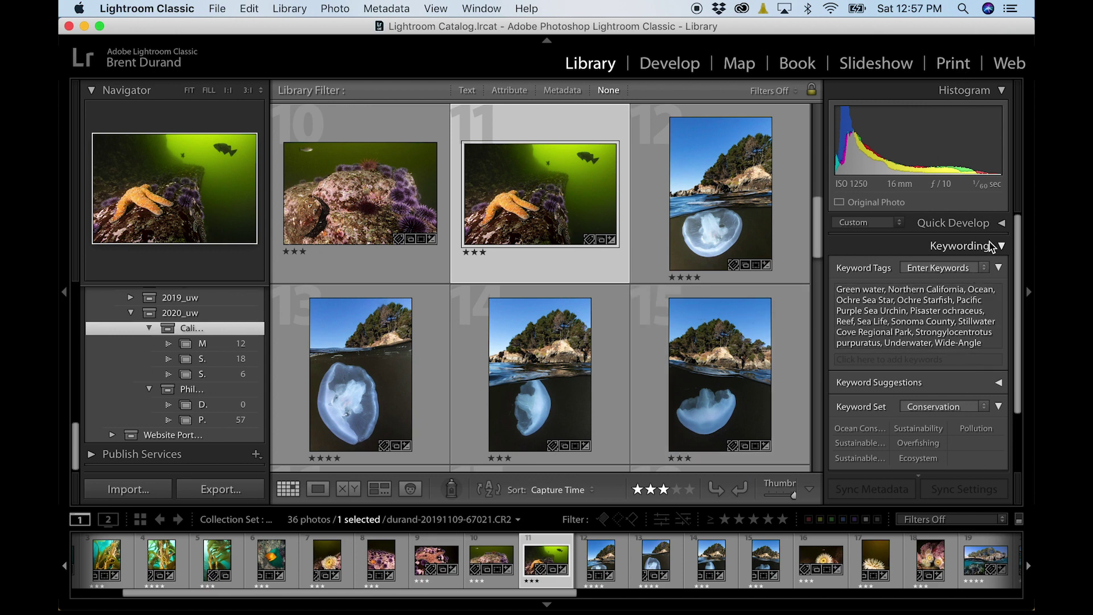
pyautogui.click(1001, 224)
pyautogui.click(1001, 224)
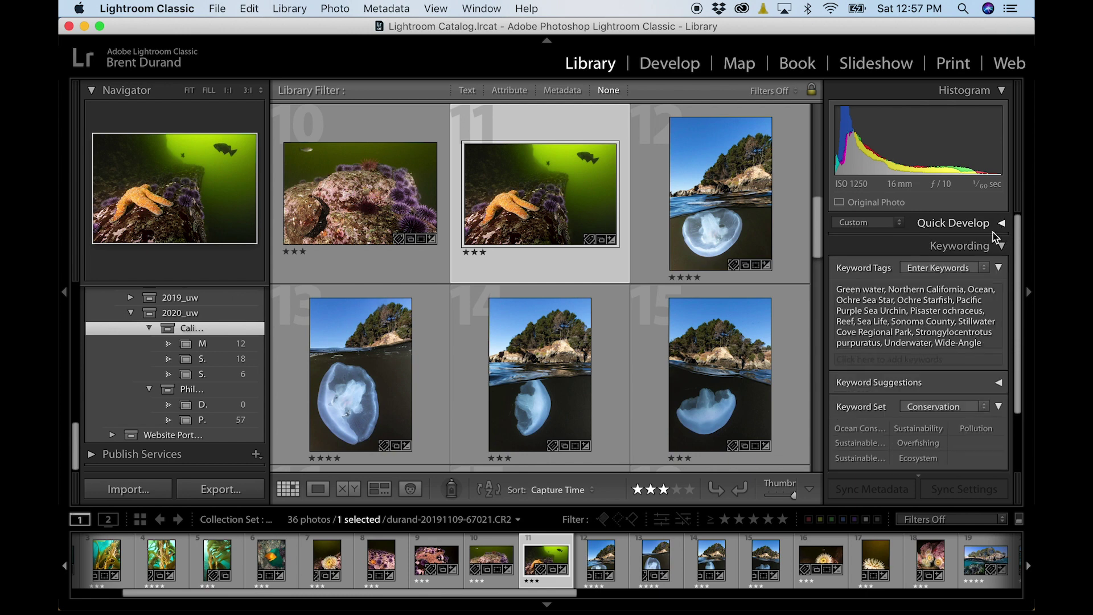
pyautogui.scroll(-3, 988, 305)
pyautogui.scroll(1, 980, 317)
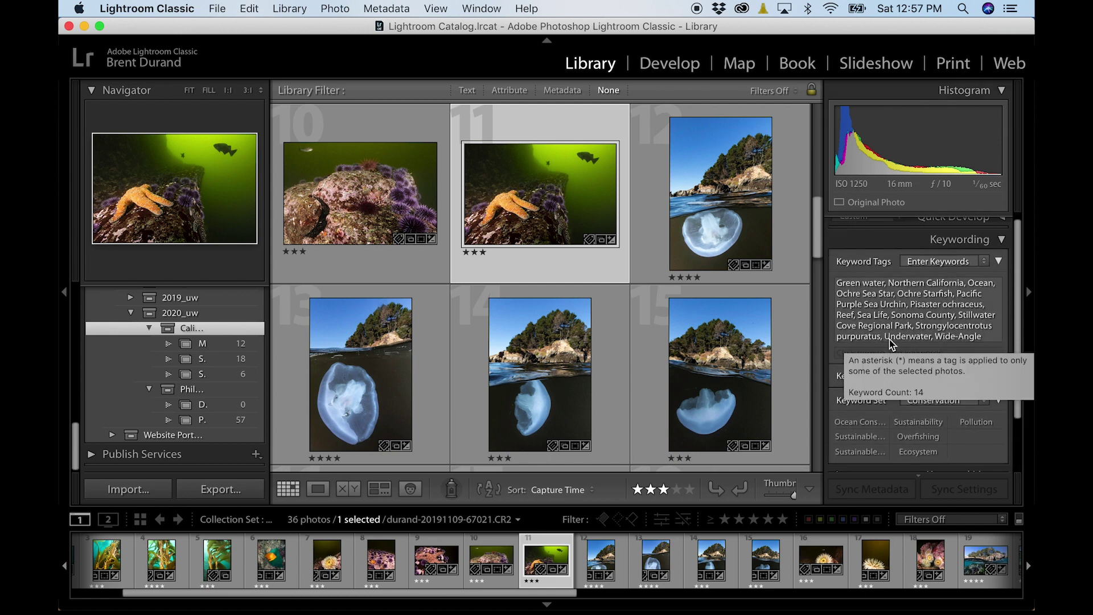
# Step: Bring the starfish photo's keyword tags into view in the Keyword Tags box
pyautogui.click(902, 310)
pyautogui.moveTo(850, 283); pyautogui.dragTo(928, 309)
pyautogui.click(927, 309)
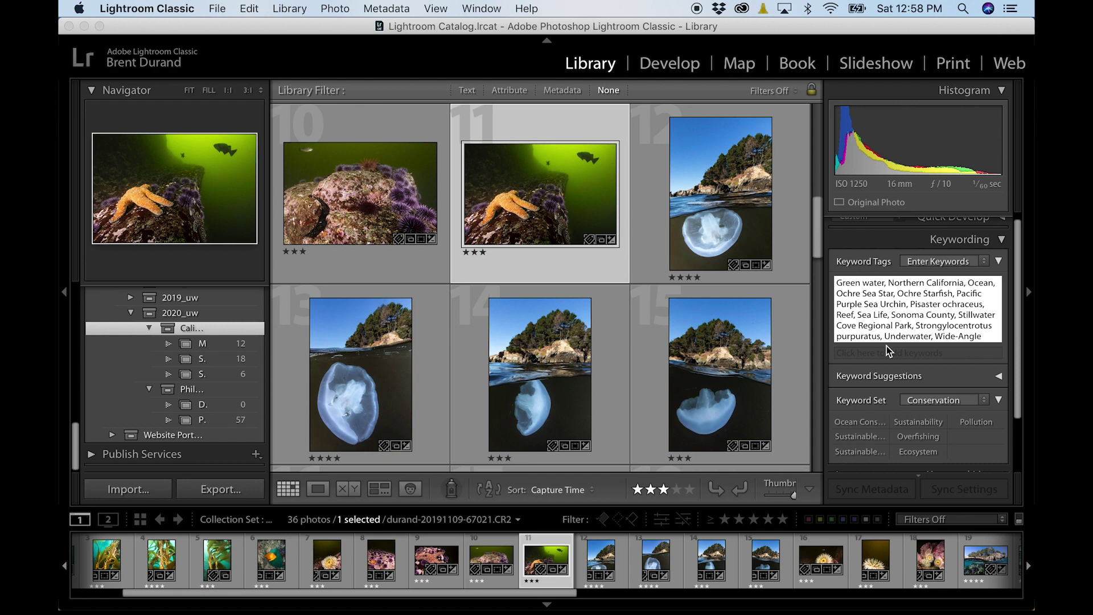
# Step: Open the Library Filter bar on Text, searching Any Searchable Field with Contains All
pyautogui.press('Return')
pyautogui.press('super+f')
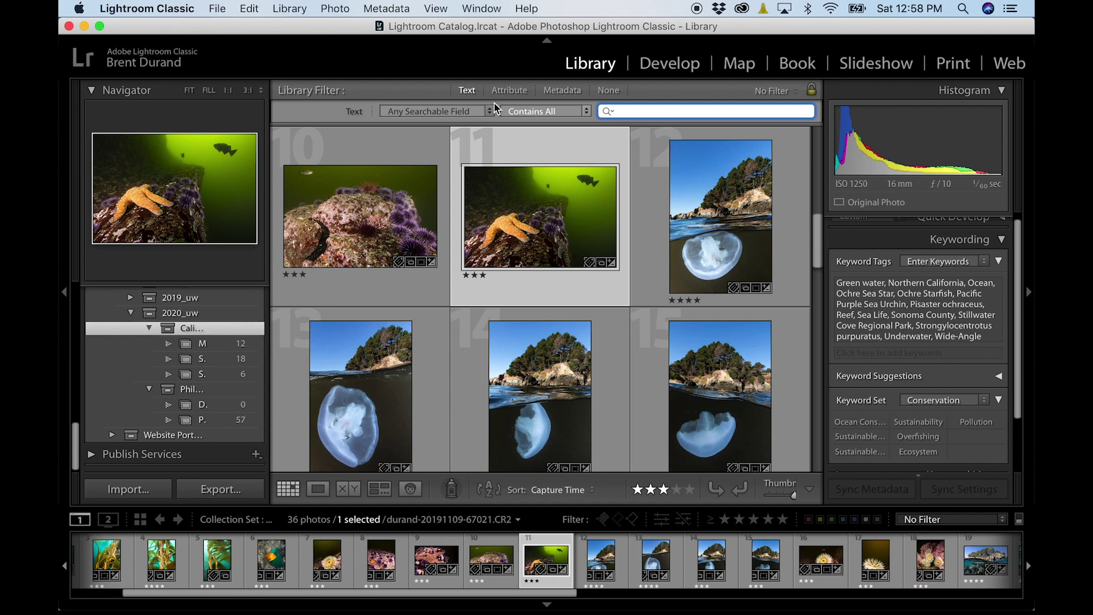
pyautogui.click(510, 91)
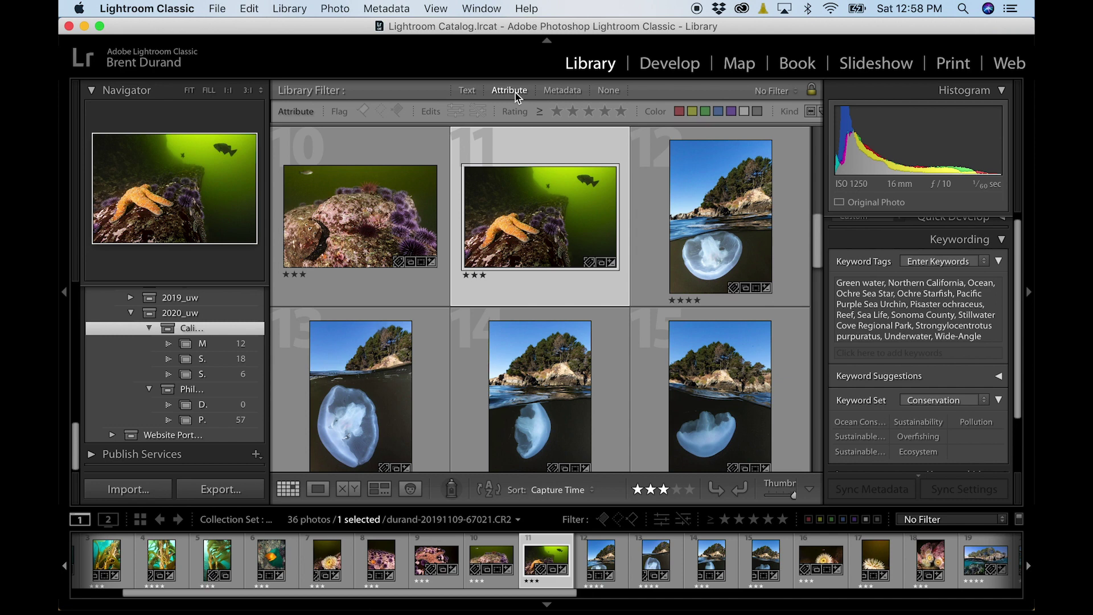
pyautogui.click(561, 90)
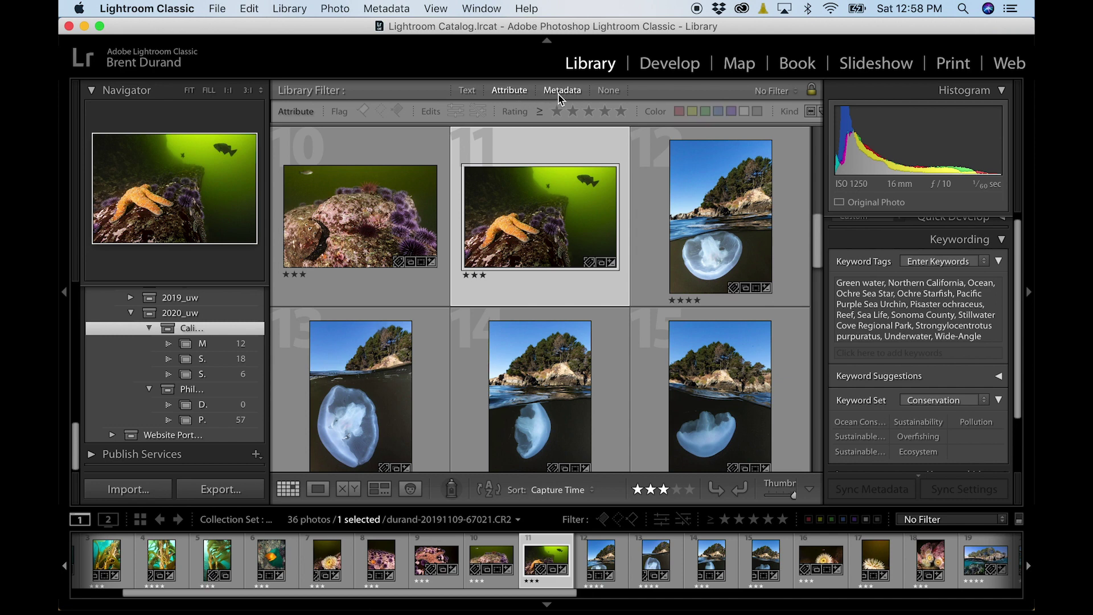
pyautogui.click(607, 90)
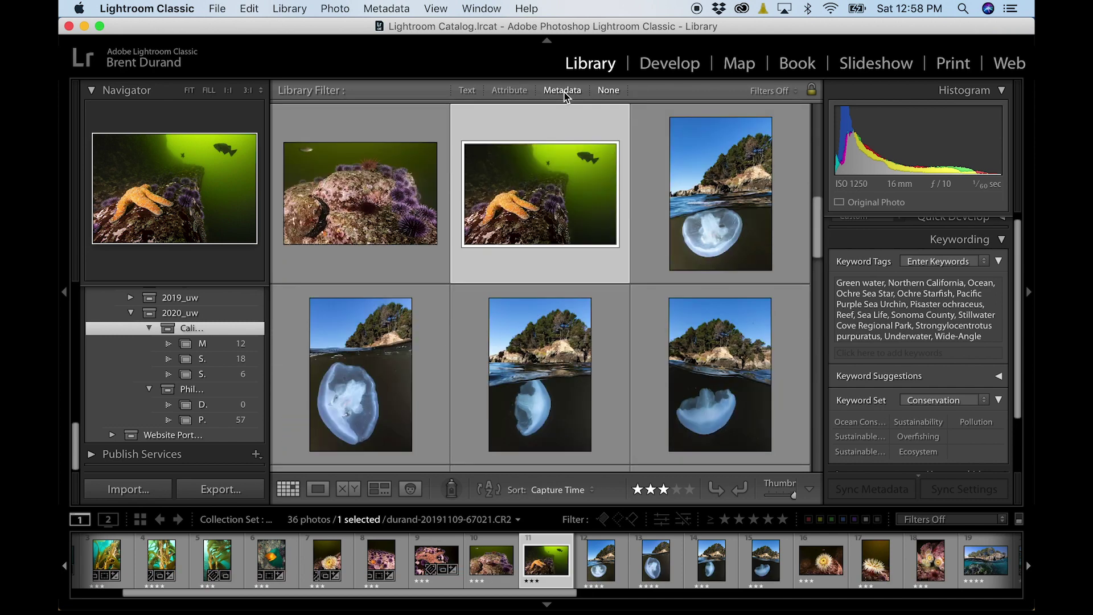
pyautogui.click(562, 90)
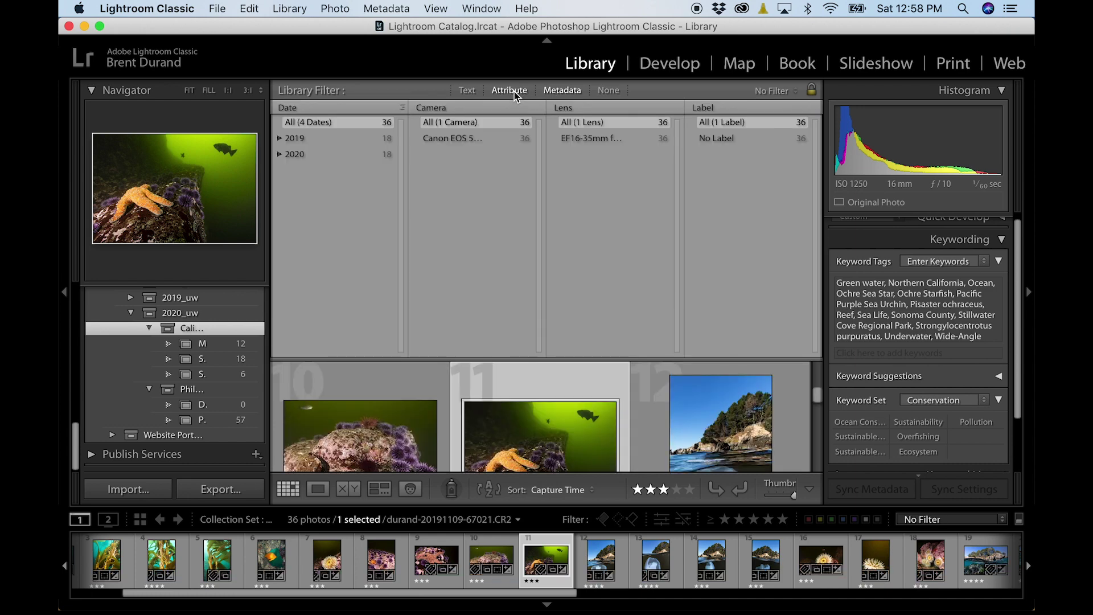
pyautogui.click(467, 90)
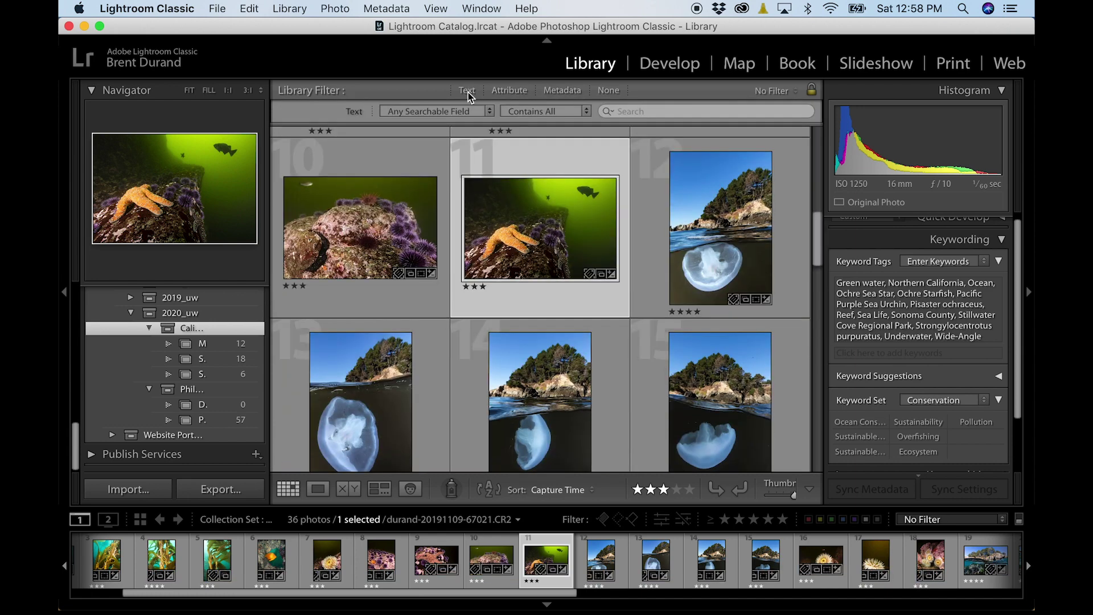
pyautogui.click(467, 91)
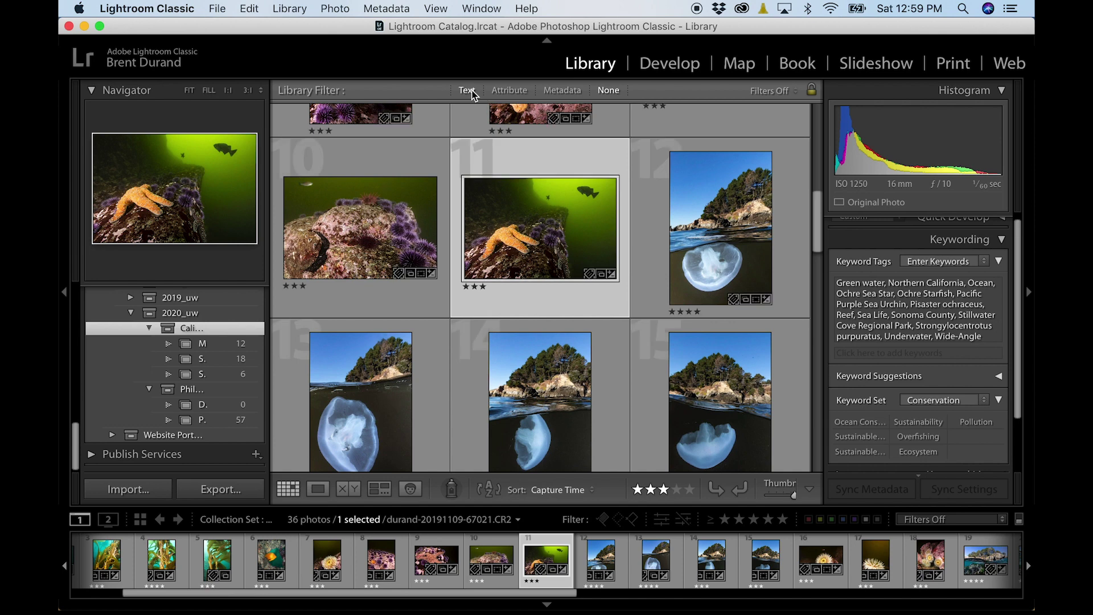
pyautogui.click(472, 91)
pyautogui.click(662, 111)
# Step: Search for 'starfish' to narrow the grid to 2 of 36 photos, widening the folder panel
pyautogui.write('s')
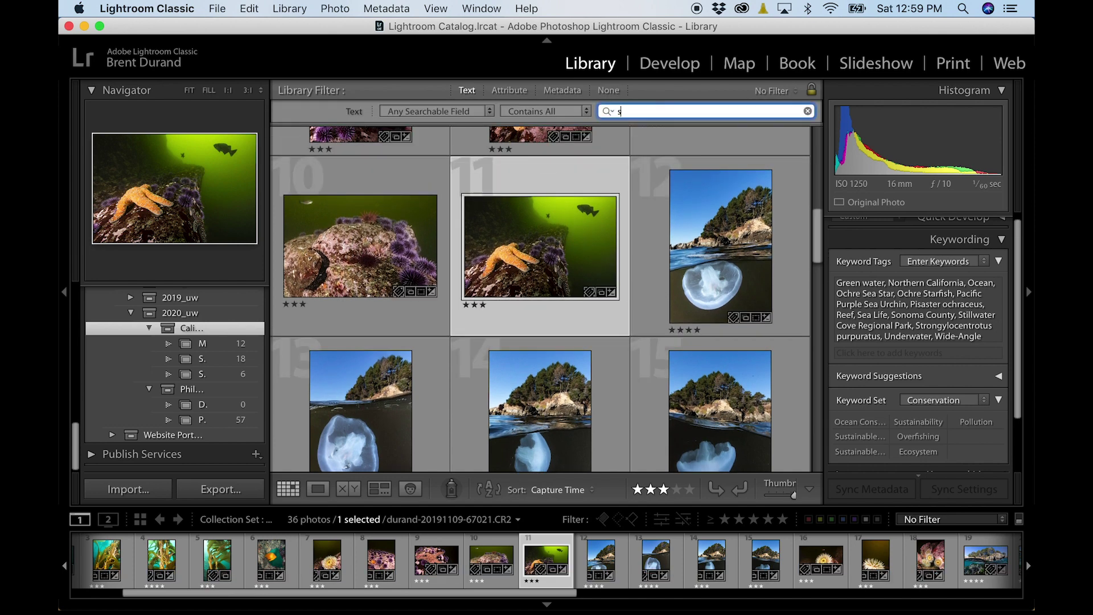
pyautogui.write('tarfish')
pyautogui.press('Return')
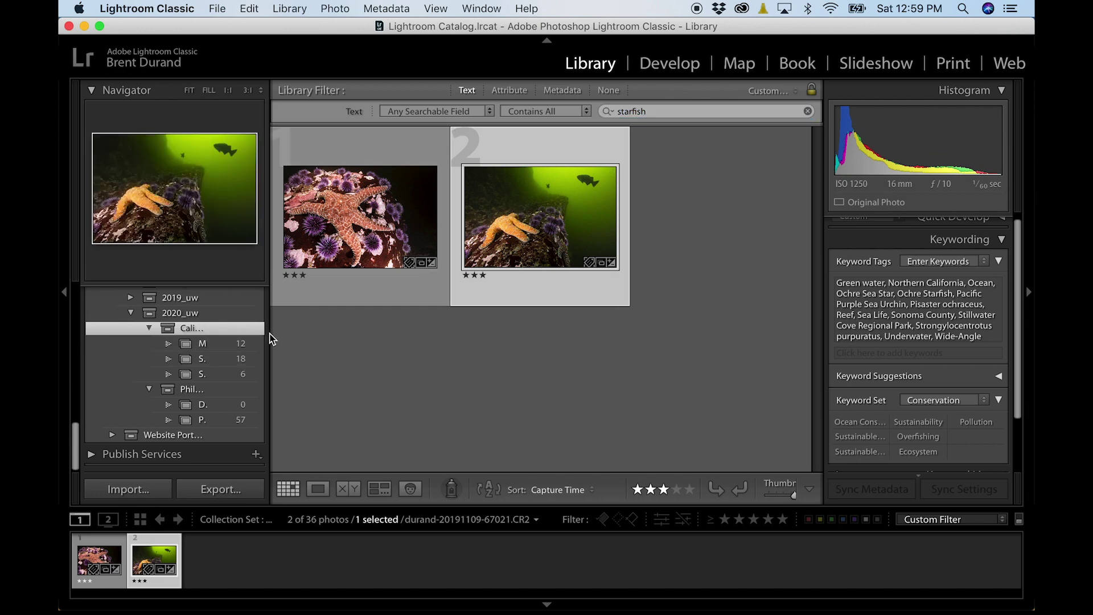
pyautogui.moveTo(271, 339); pyautogui.dragTo(404, 335)
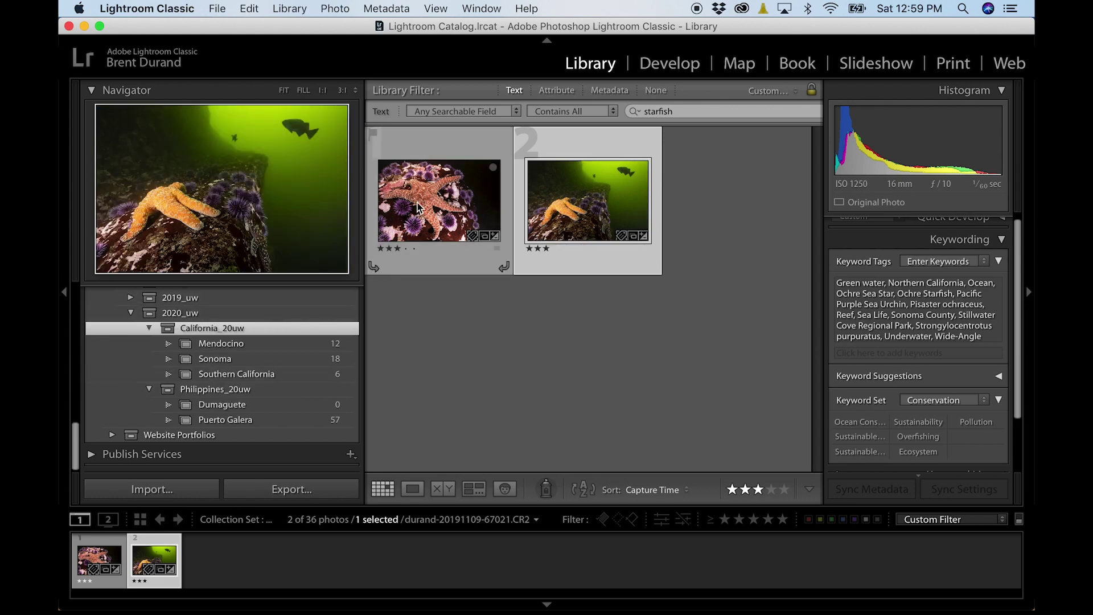
pyautogui.moveTo(417, 206)
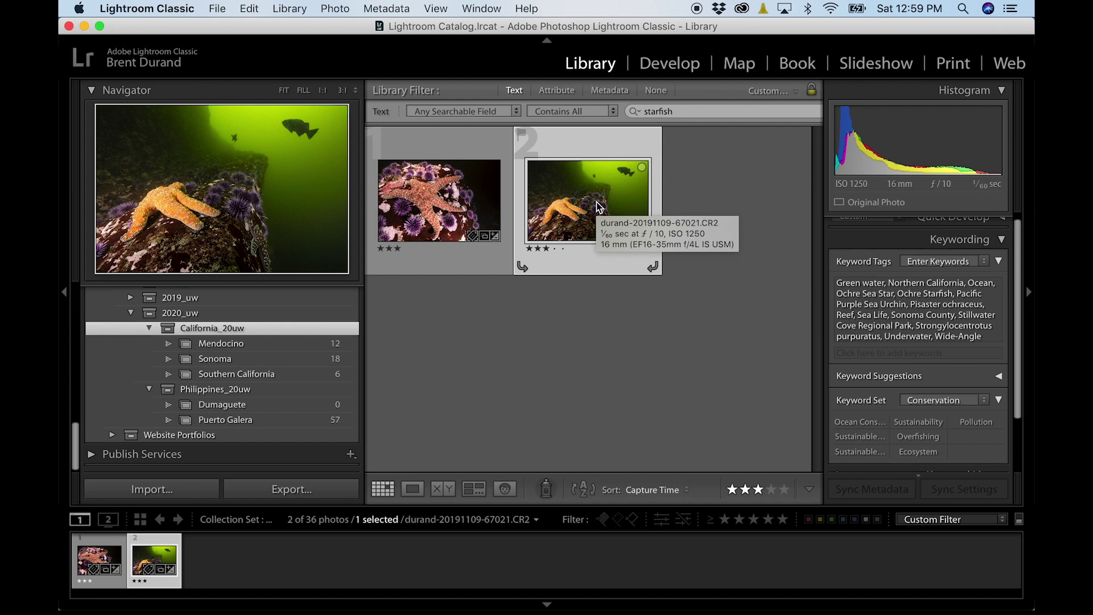
pyautogui.click(967, 286)
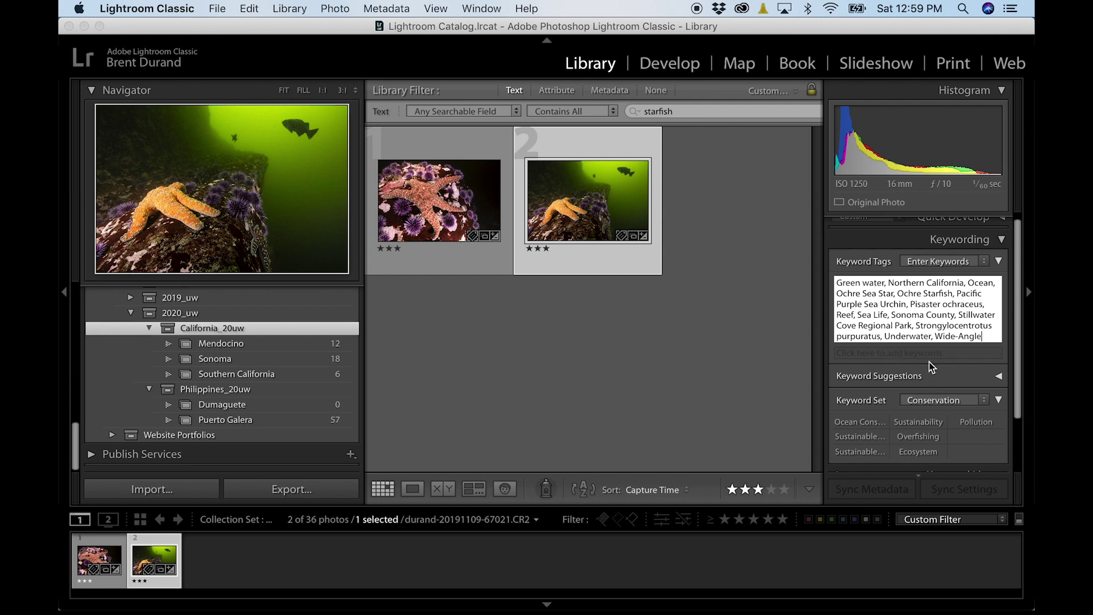
pyautogui.click(957, 377)
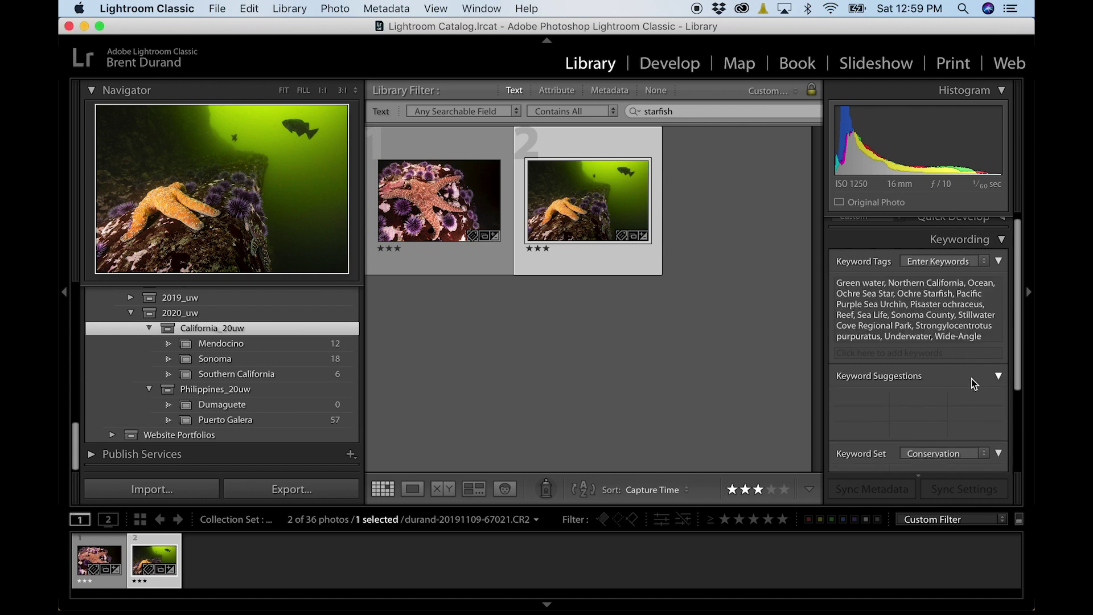
pyautogui.scroll(-1, 957, 379)
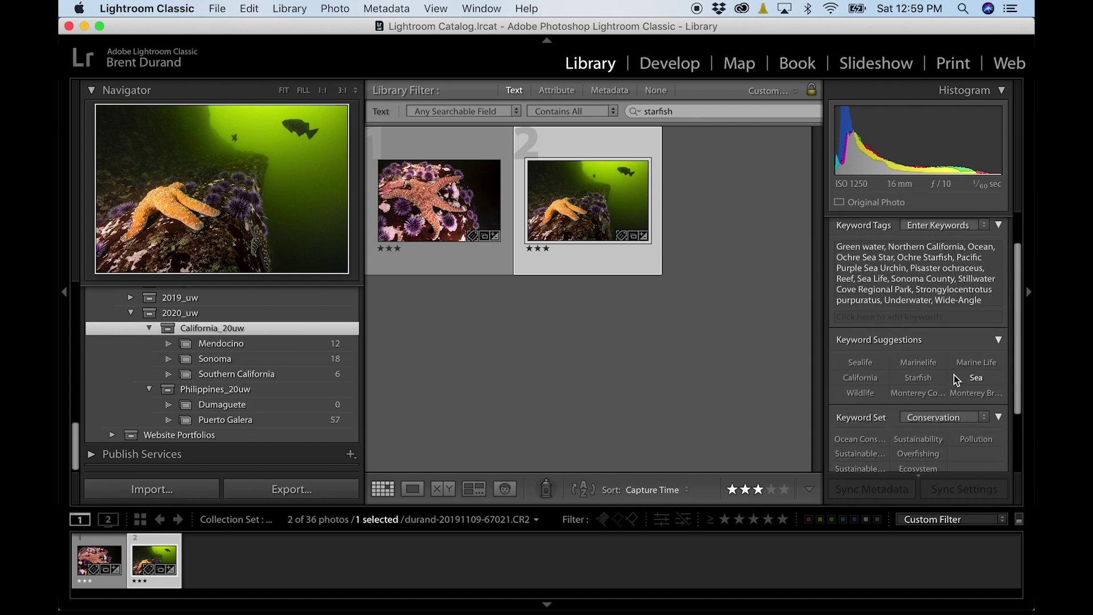
pyautogui.click(998, 340)
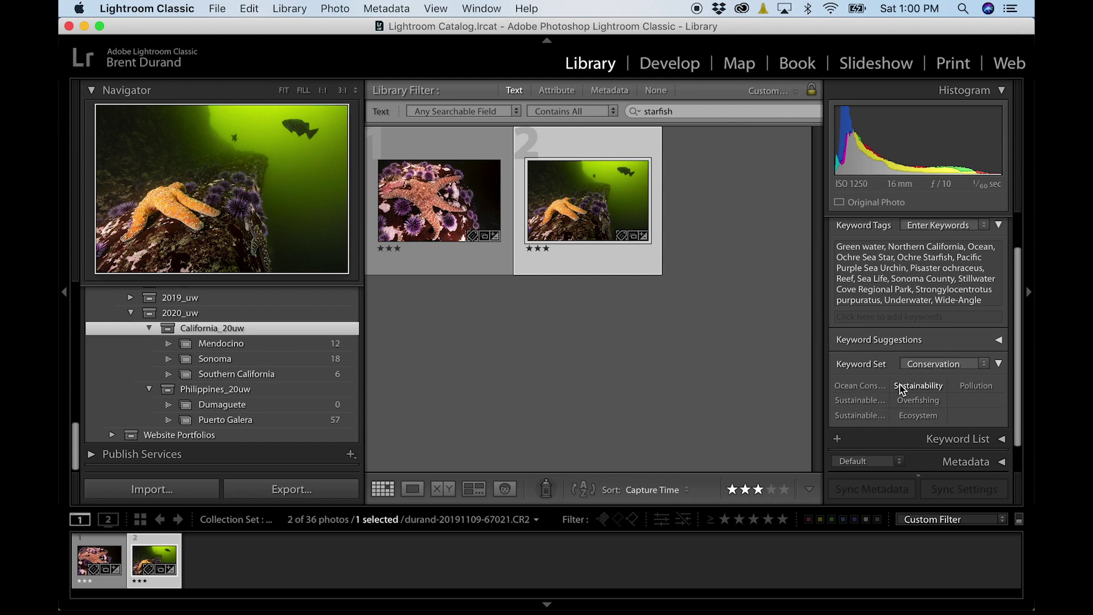
pyautogui.click(987, 365)
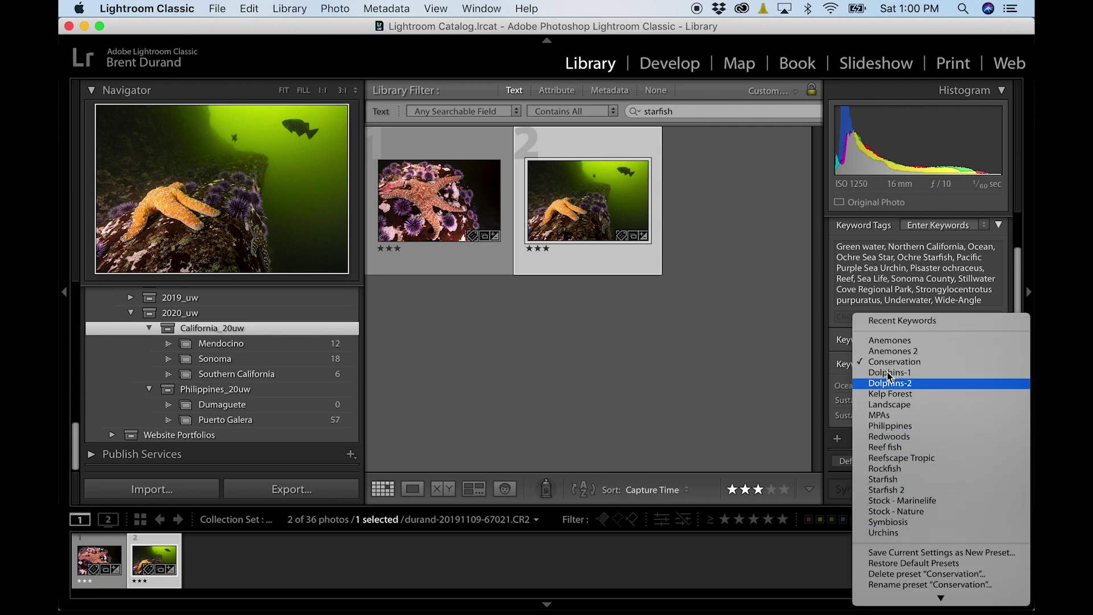
pyautogui.click(844, 369)
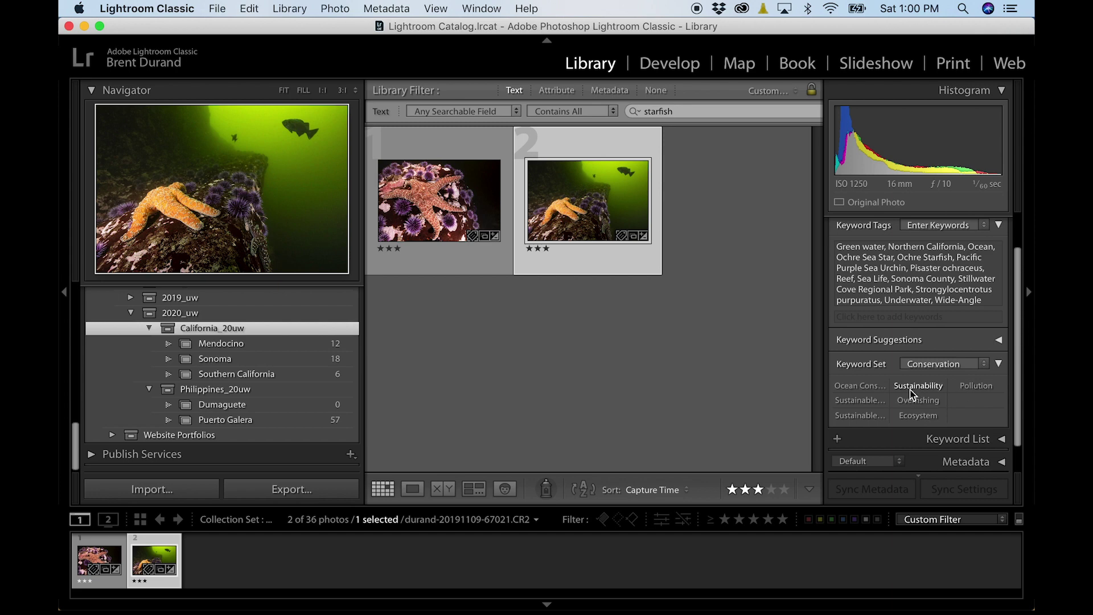
pyautogui.click(872, 387)
# Step: Tag the photo with Sustainable Fishing and Sustainable Food, then add the other starfish photo to the selection
pyautogui.click(870, 401)
pyautogui.click(871, 437)
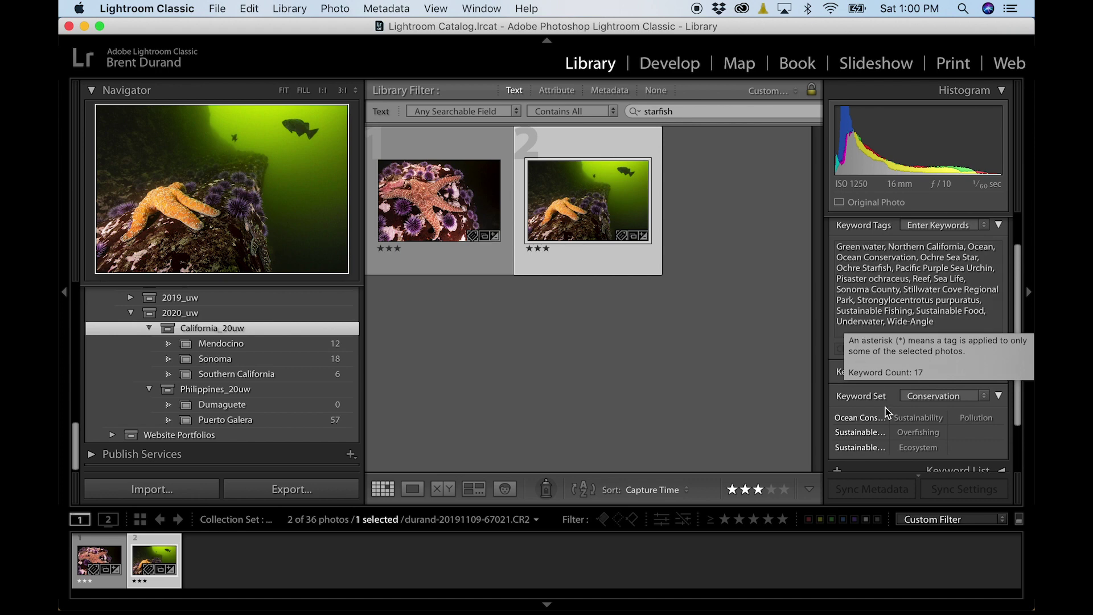
pyautogui.keyDown('super'); pyautogui.click(458, 205); pyautogui.keyUp('super')
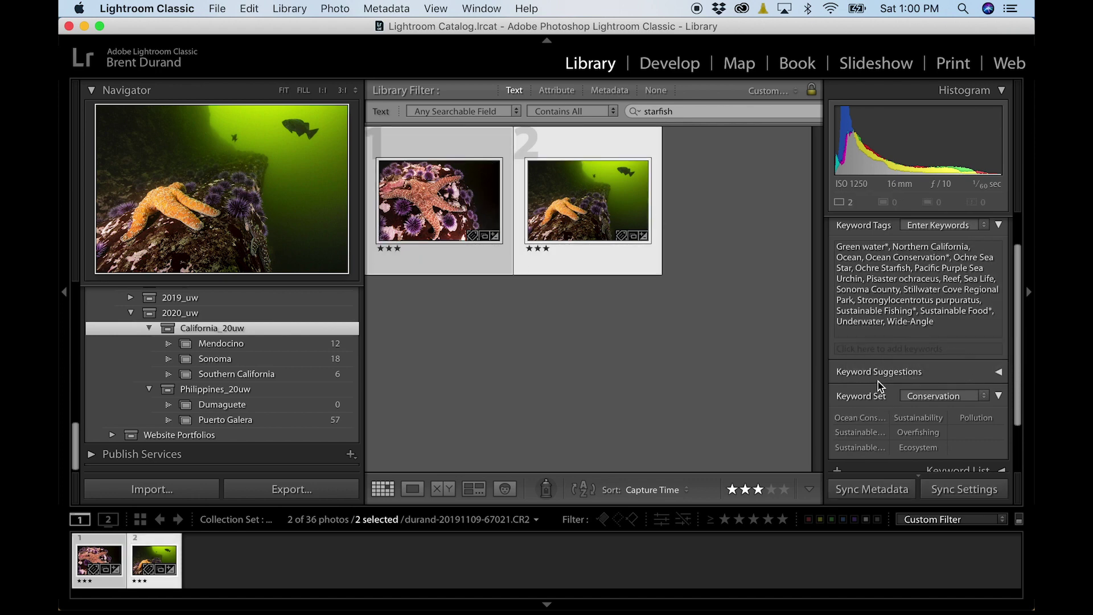
pyautogui.moveTo(909, 304)
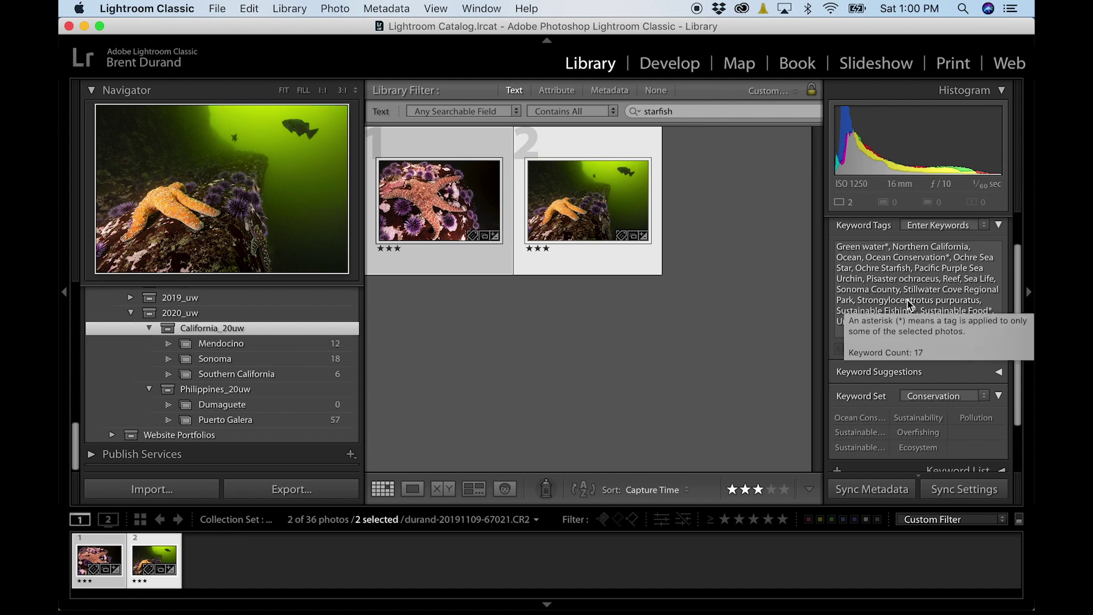